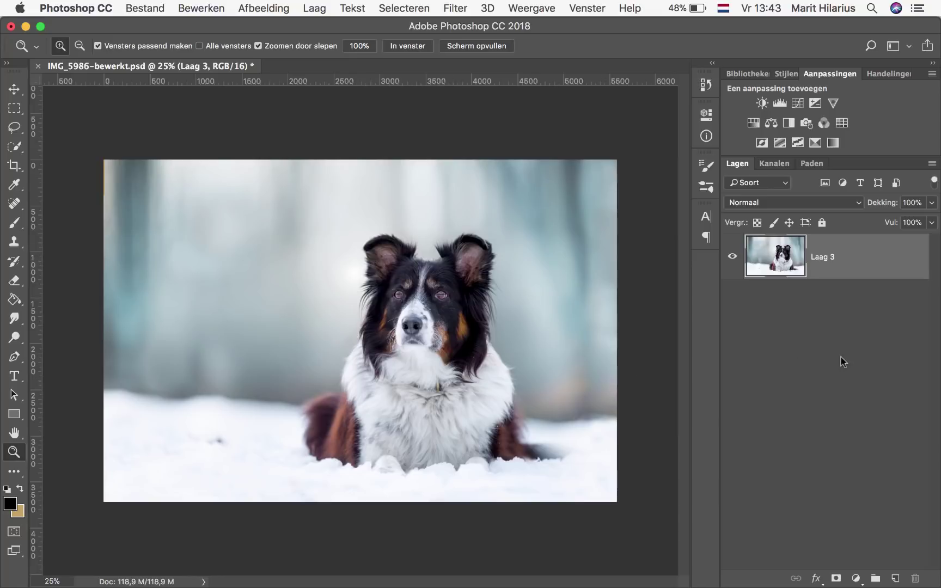
Add empty layer Laag 4 and choose the Soft Round brush at 0% hardness.
left_click(896, 579)
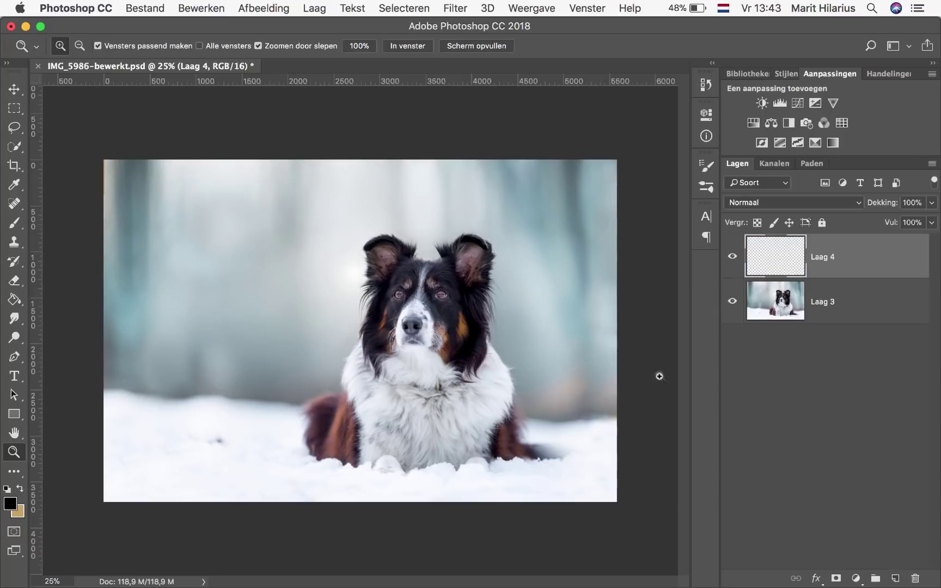
key("s")
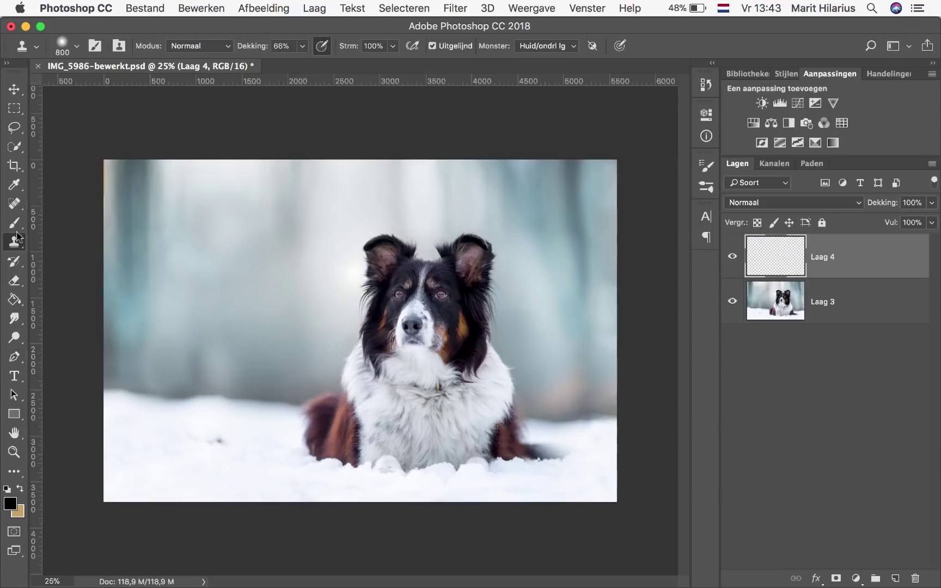
left_click(15, 223)
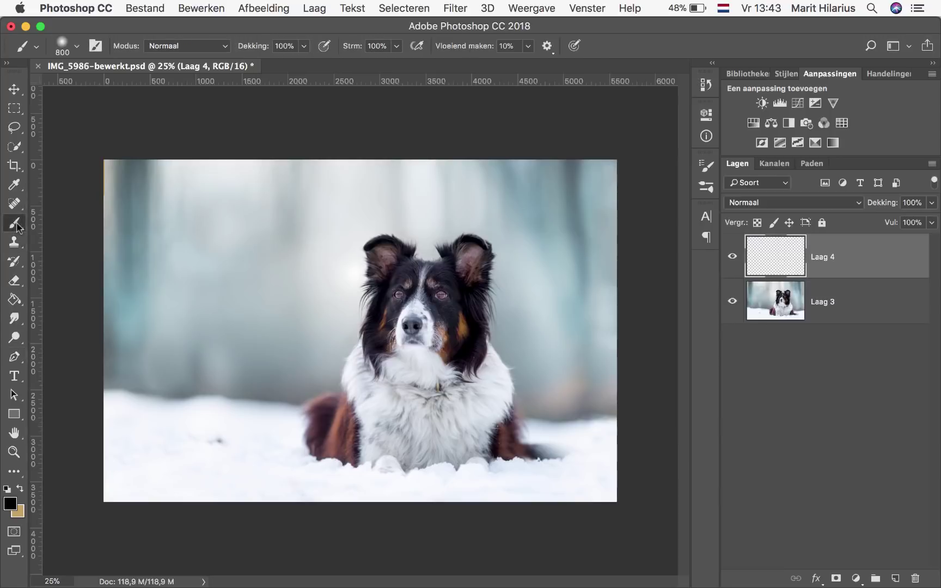
left_click(77, 46)
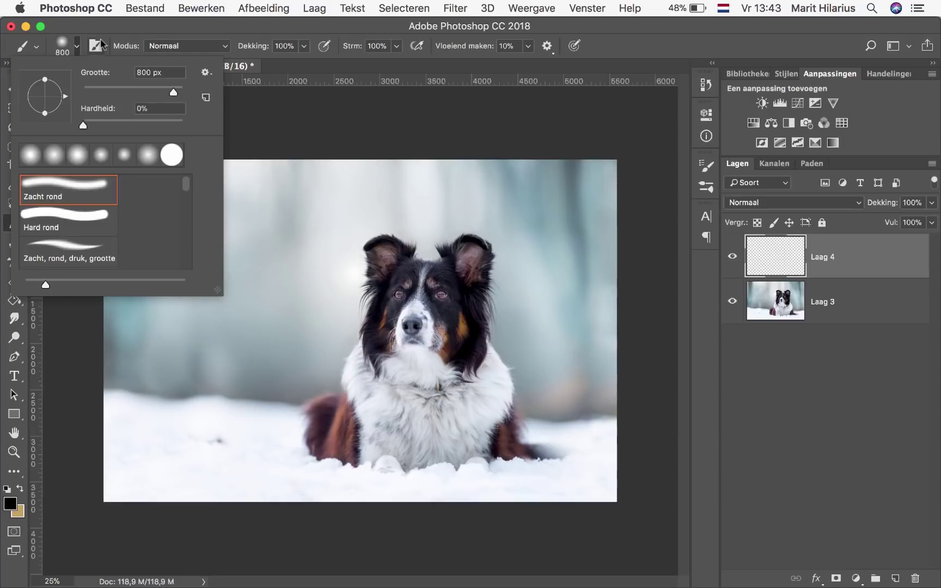
left_click(111, 25)
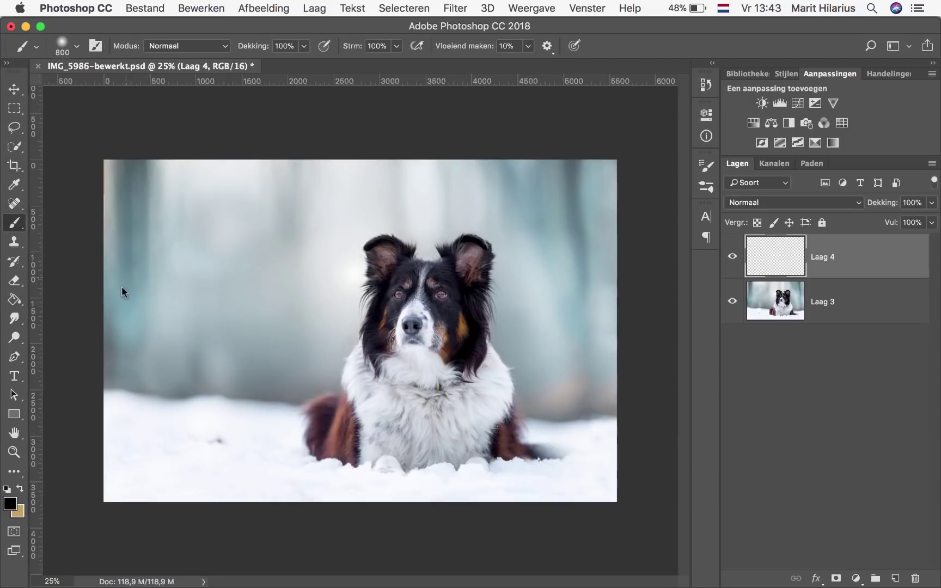
Set the foreground colour to pure black 000000.
left_click(11, 504)
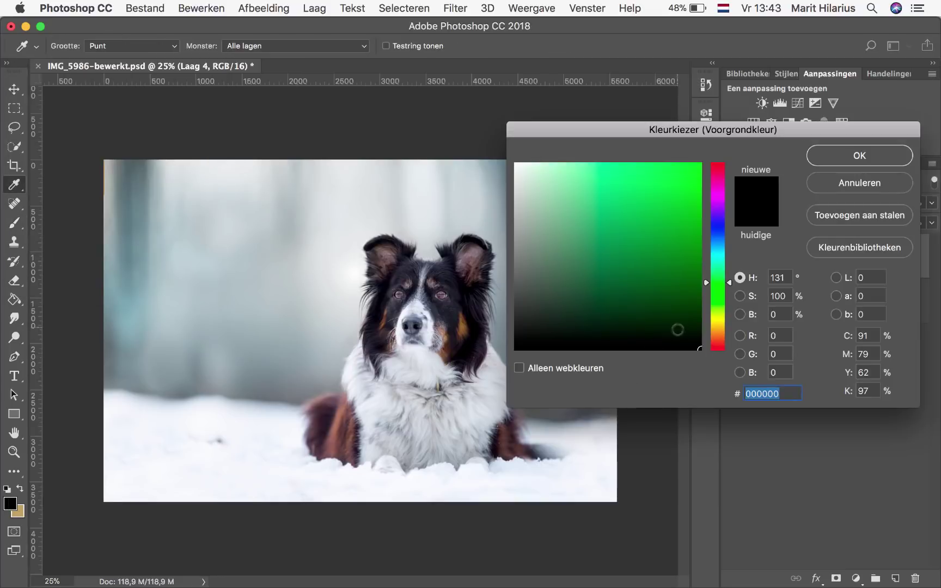
left_click_drag(674, 340, 496, 373)
left_click(694, 329)
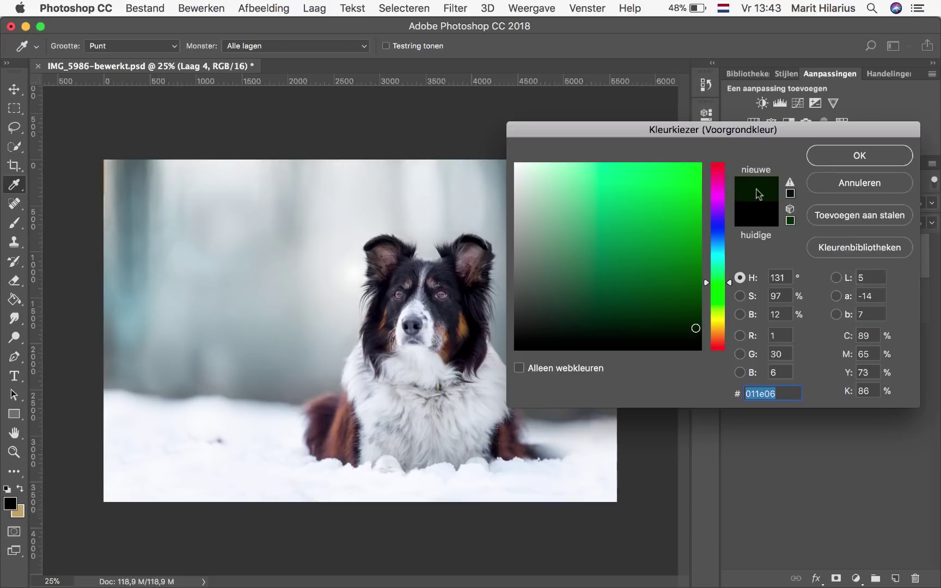
left_click_drag(720, 283, 719, 320)
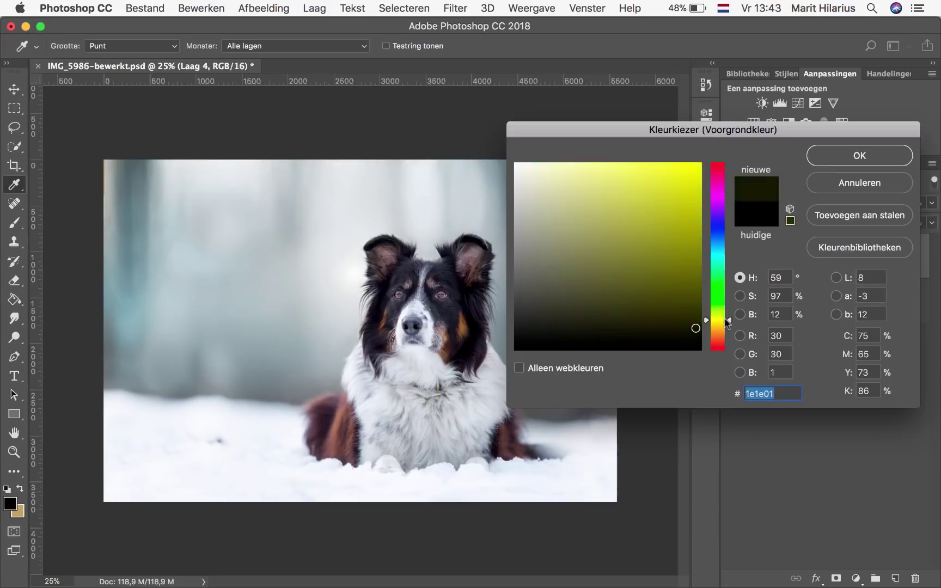
left_click(633, 341)
left_click_drag(634, 341, 498, 359)
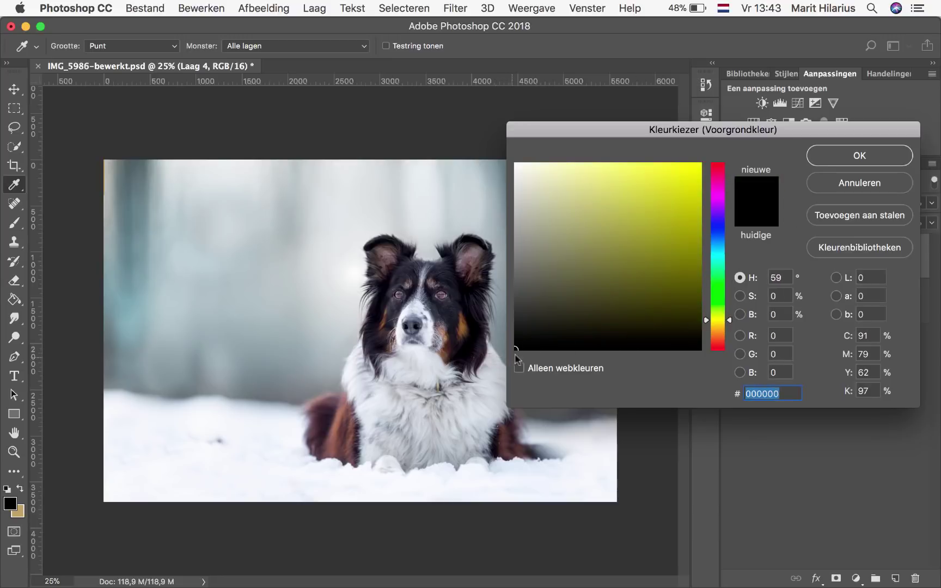
left_click(824, 163)
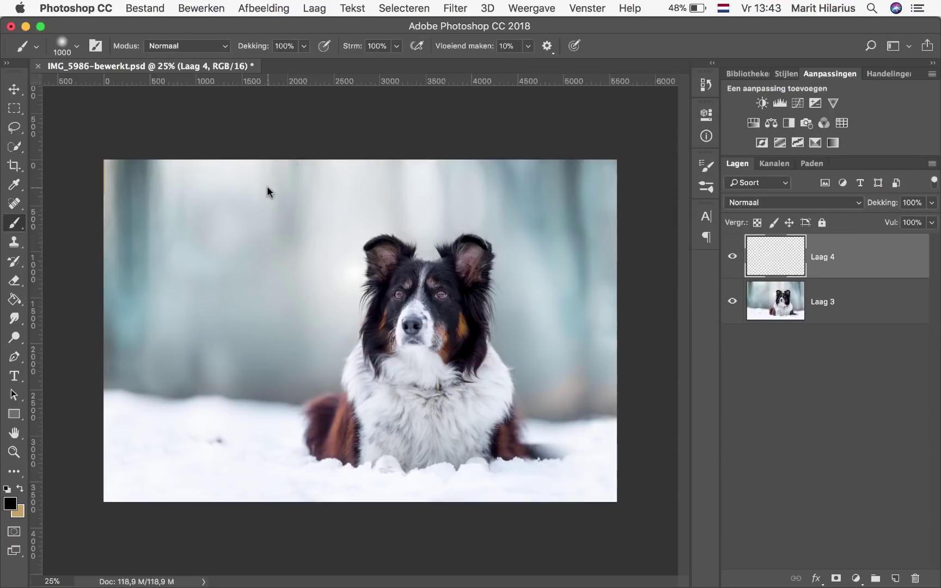
With a 1600 px soft brush, paint black canvas edges on Laag 4 and set opacity 35%.
key("bracketright")
key("bracketright")
key("bracketright")
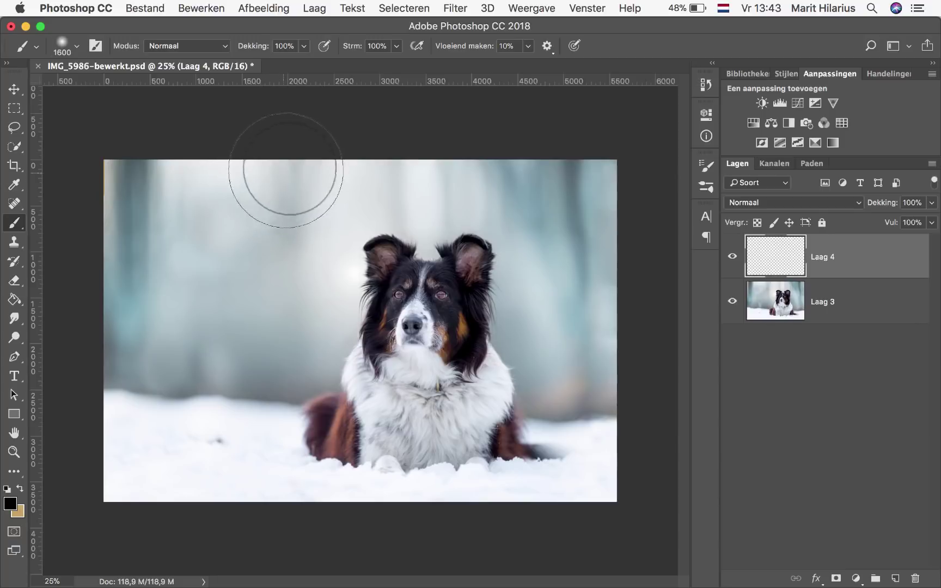
mouse_move(325, 166)
left_mouse_down()
mouse_move(172, 150)
mouse_move(105, 179)
mouse_move(84, 316)
mouse_move(95, 420)
mouse_move(130, 534)
mouse_move(389, 541)
mouse_move(602, 522)
mouse_move(399, 504)
mouse_move(231, 515)
mouse_move(493, 535)
mouse_move(619, 534)
mouse_move(641, 388)
mouse_move(640, 220)
mouse_move(630, 504)
mouse_move(626, 287)
mouse_move(608, 126)
mouse_move(311, 126)
mouse_move(351, 133)
mouse_move(514, 123)
left_mouse_up()
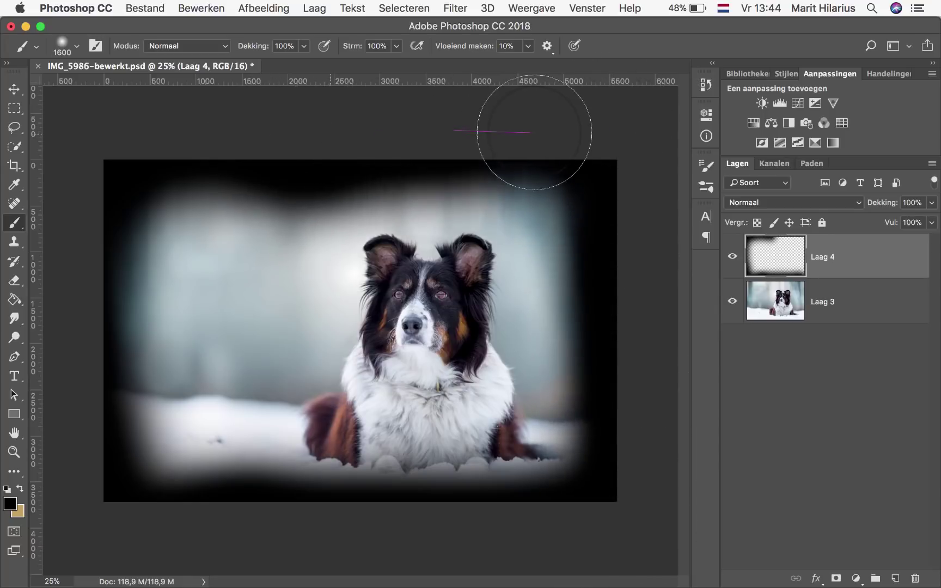
left_click(931, 203)
left_click_drag(915, 222, 887, 223)
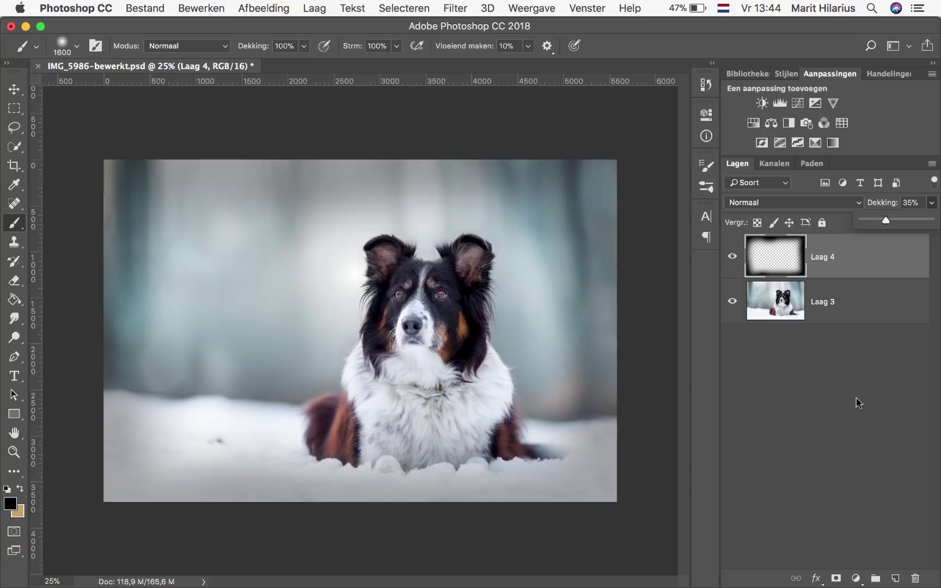
left_click(732, 257)
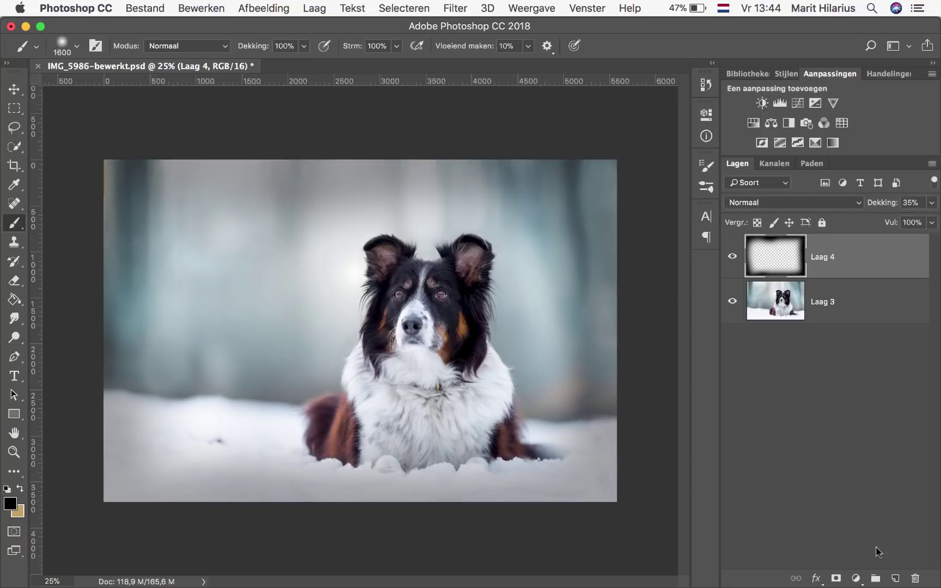
Add Laag 5, paint a second black edge pass, and set it to 37% opacity.
left_click(895, 578)
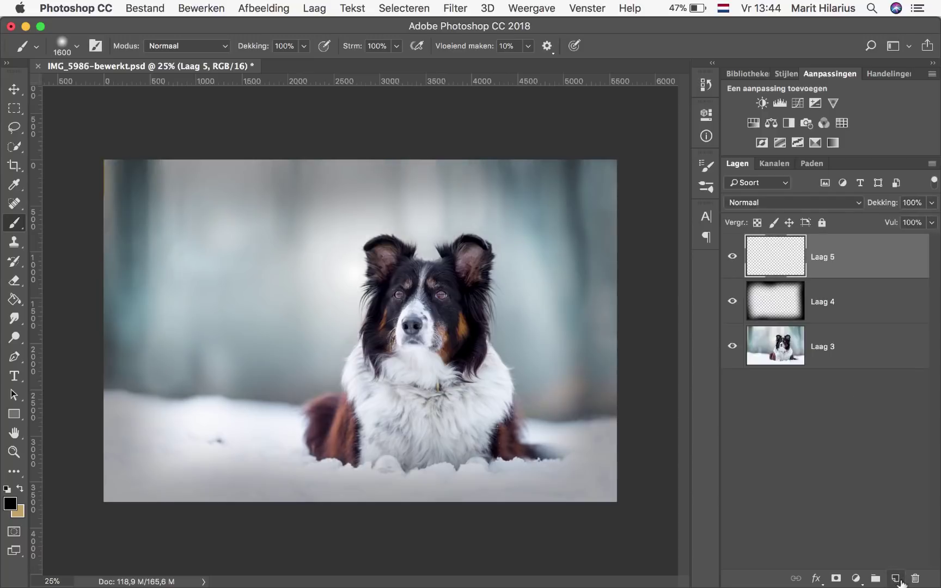
mouse_move(646, 498)
left_mouse_down()
mouse_move(625, 114)
mouse_move(61, 193)
mouse_move(44, 330)
mouse_move(58, 500)
mouse_move(143, 556)
mouse_move(647, 546)
left_mouse_up()
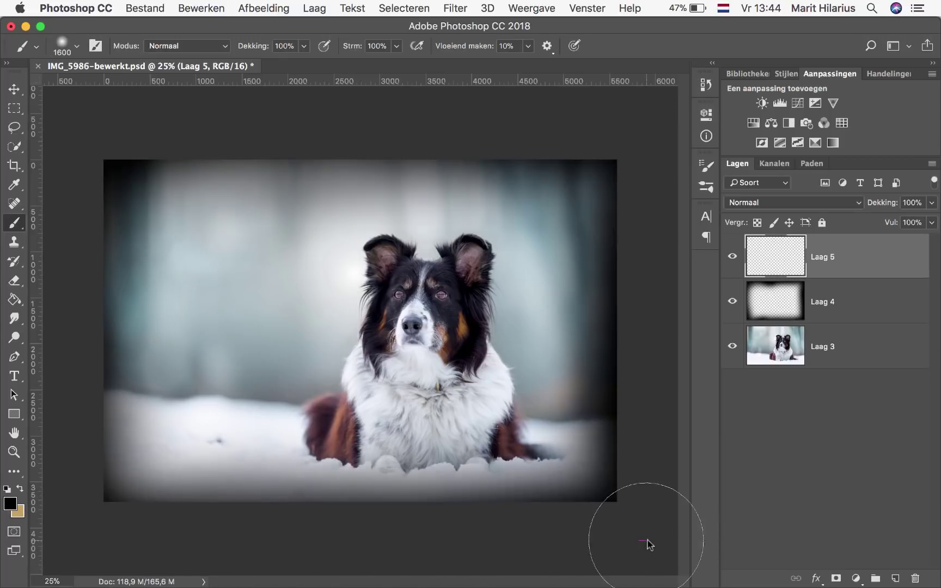
left_click(931, 203)
left_click_drag(932, 220, 889, 222)
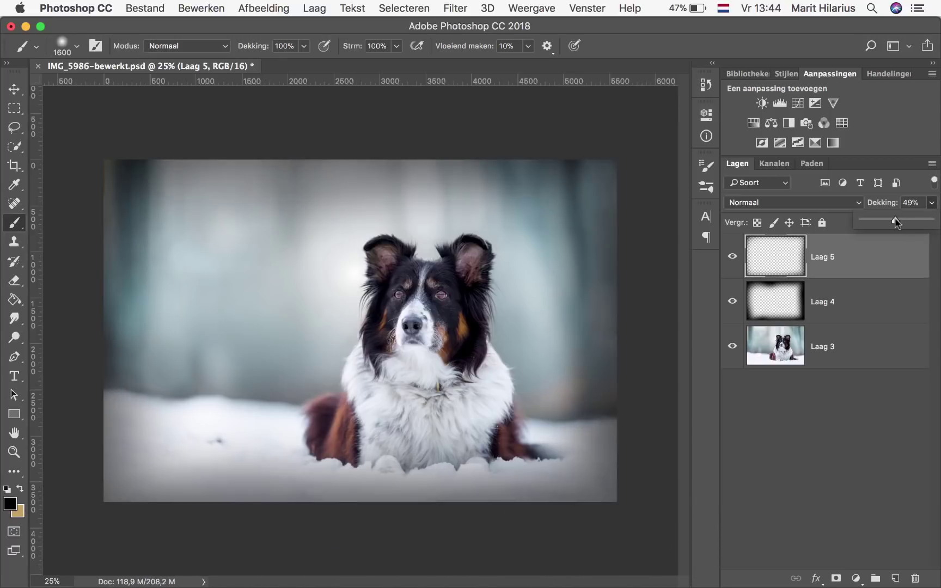
Switch to the Rectangular Marquee and toggle Laag 5's visibility to compare.
left_click(14, 108)
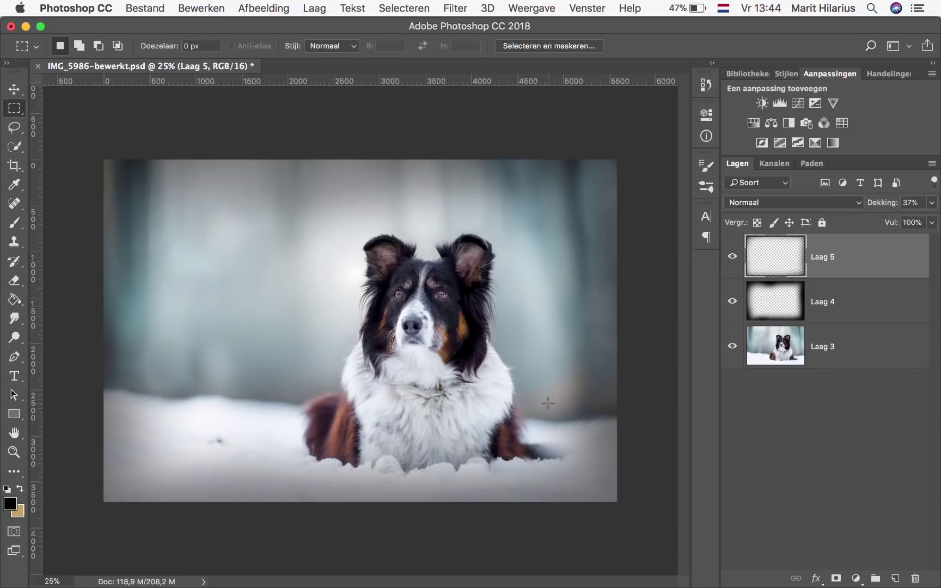
left_click(733, 257)
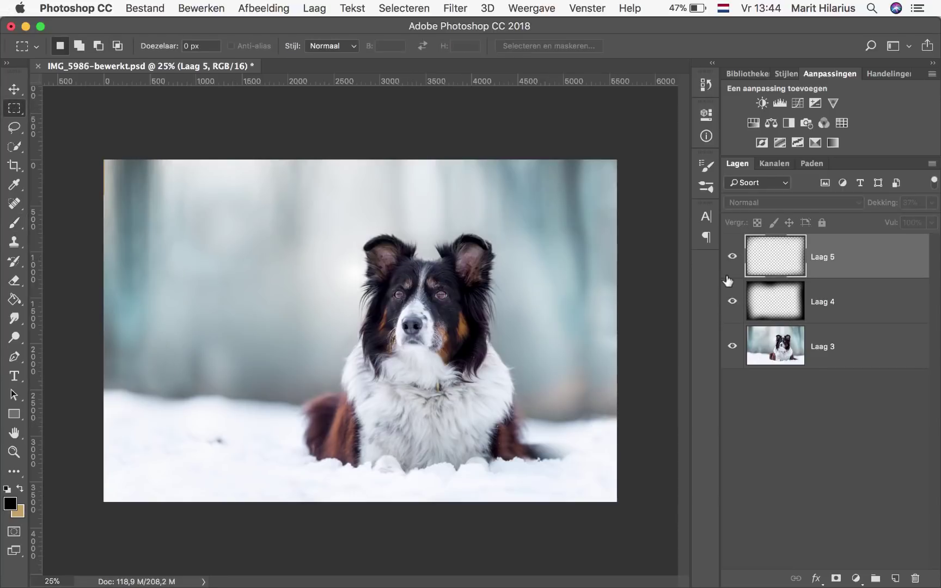
left_click(731, 259)
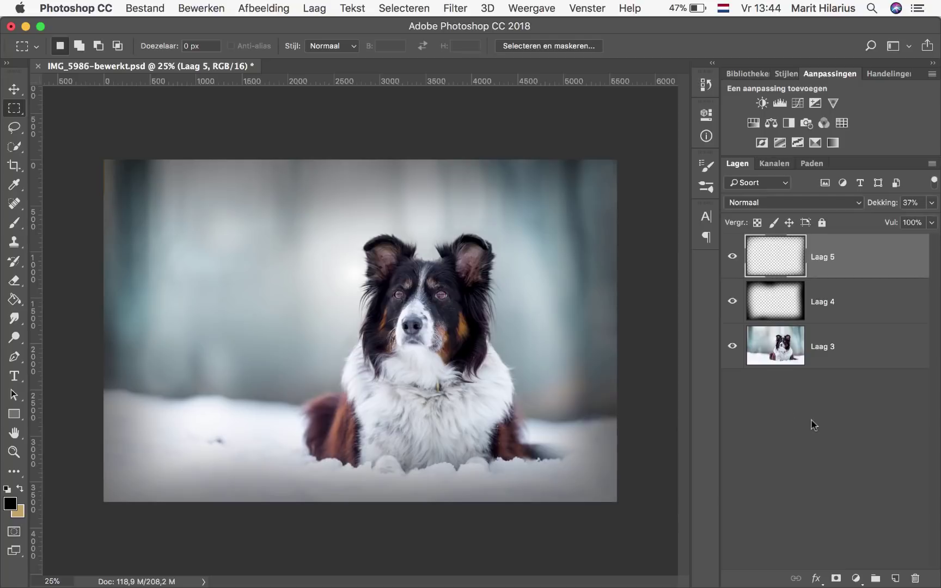
Group Laag 4 and Laag 5 as 'Zwarte brush', hide the group, and select Laag 3.
left_click(832, 299, "shift")
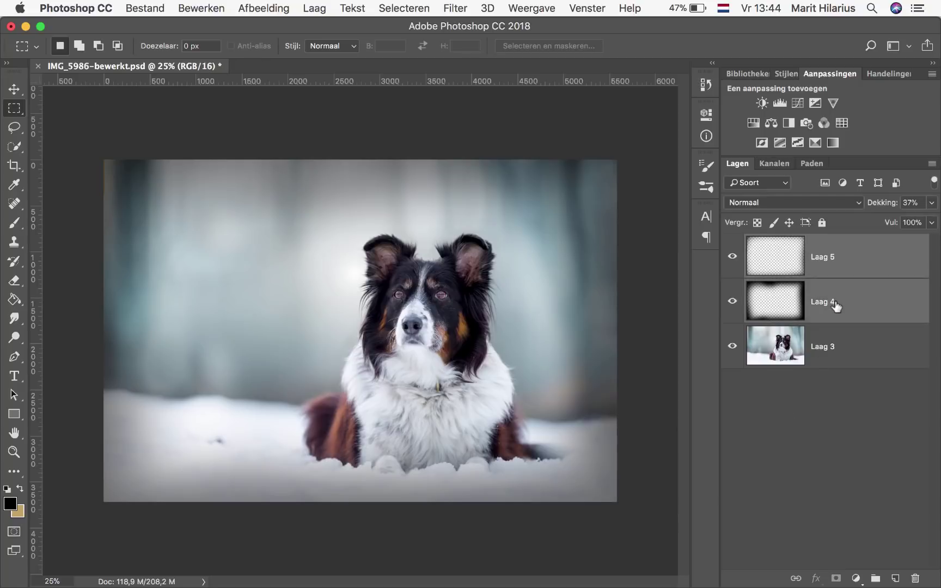
key("super+g")
double_click(783, 242)
type("Z")
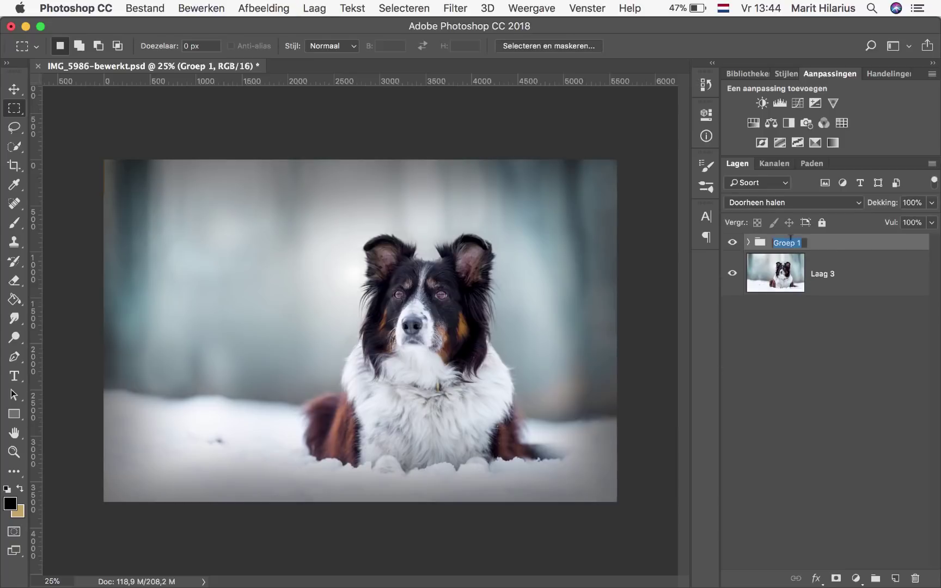
type("warte brush")
key("Return")
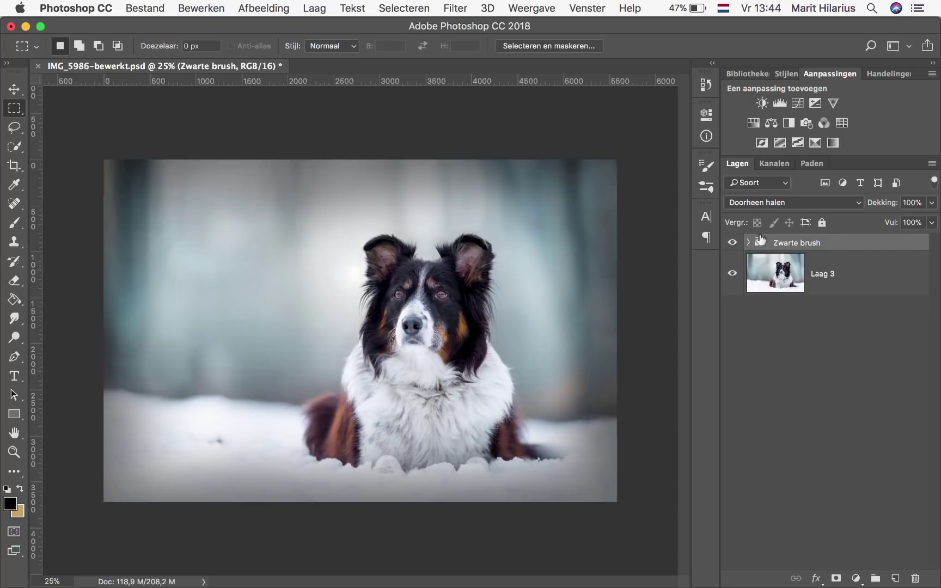
left_click(733, 242)
left_click(822, 294)
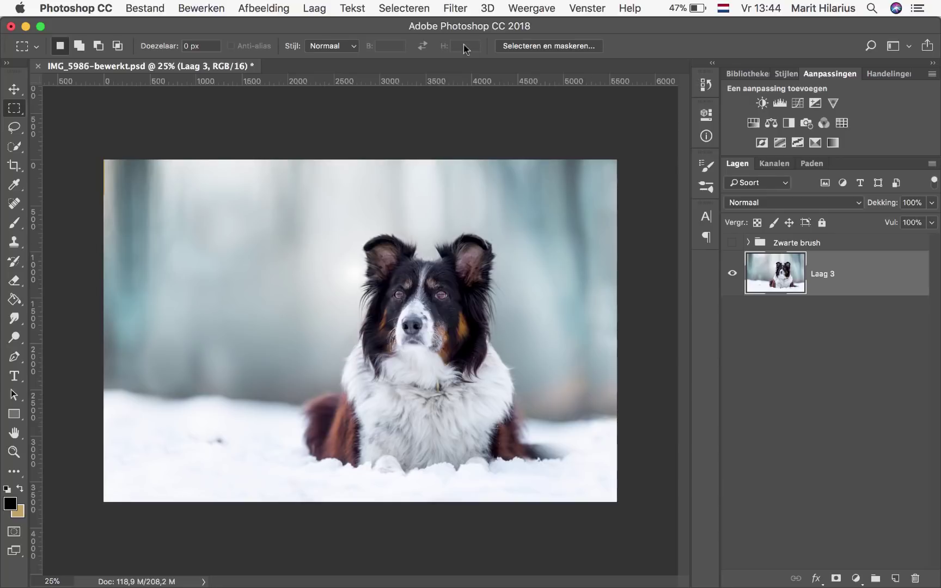
Open the Camera Raw filter on Laag 3 at its effects (fx) settings.
left_click(456, 8)
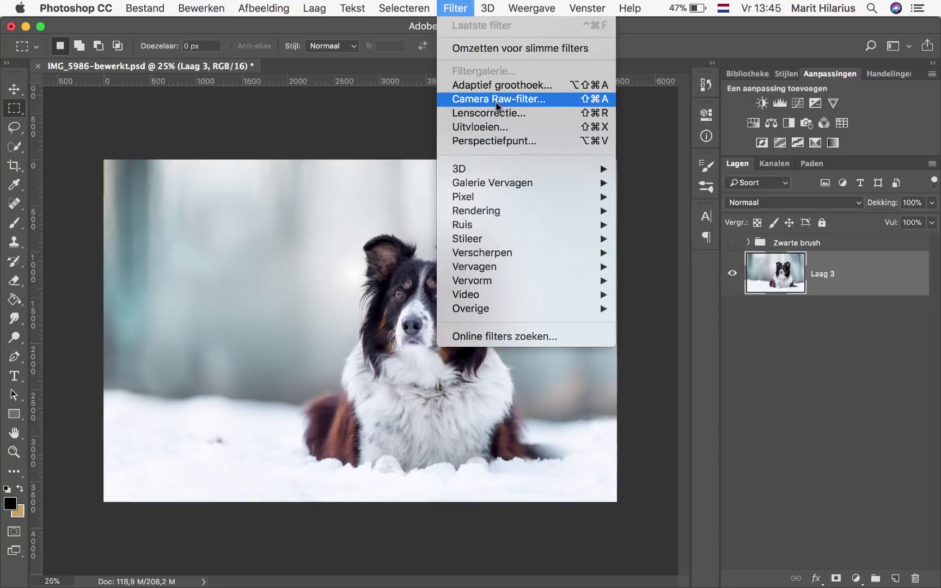
left_click(541, 99)
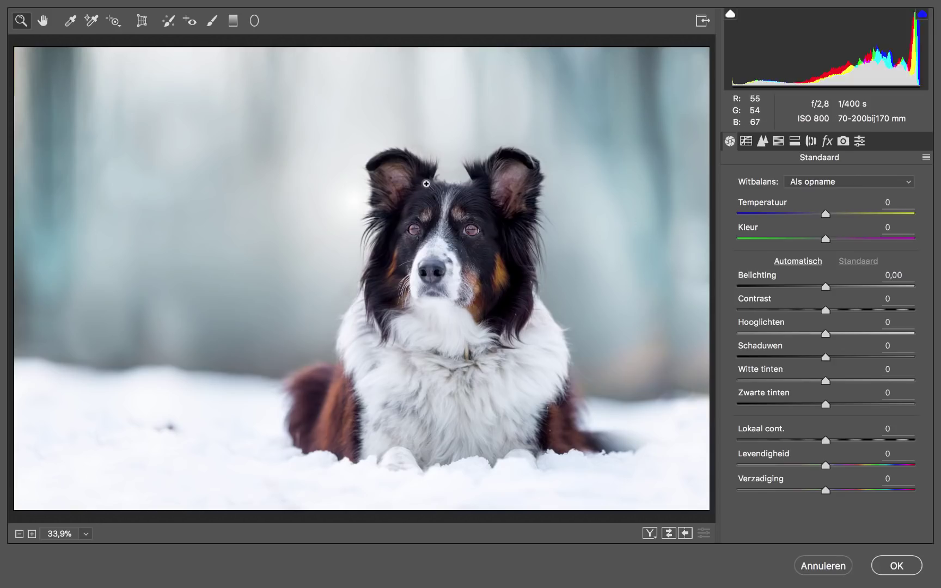
left_click(826, 142)
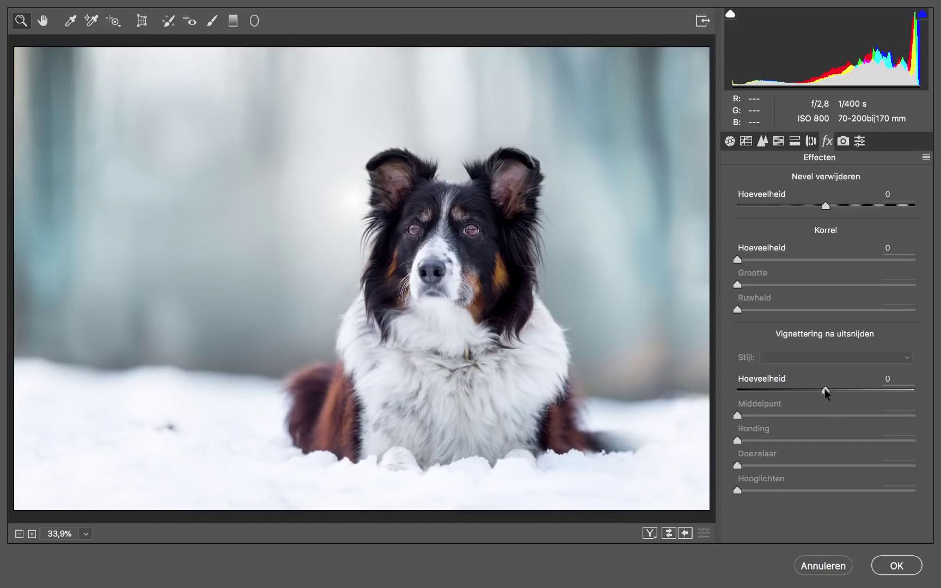
Set the post-crop vignette: amount -69, midpoint 27, roundness -33, feather 55, highlights 39.
mouse_move(826, 392)
left_mouse_down()
mouse_move(747, 390)
mouse_move(761, 391)
left_mouse_up()
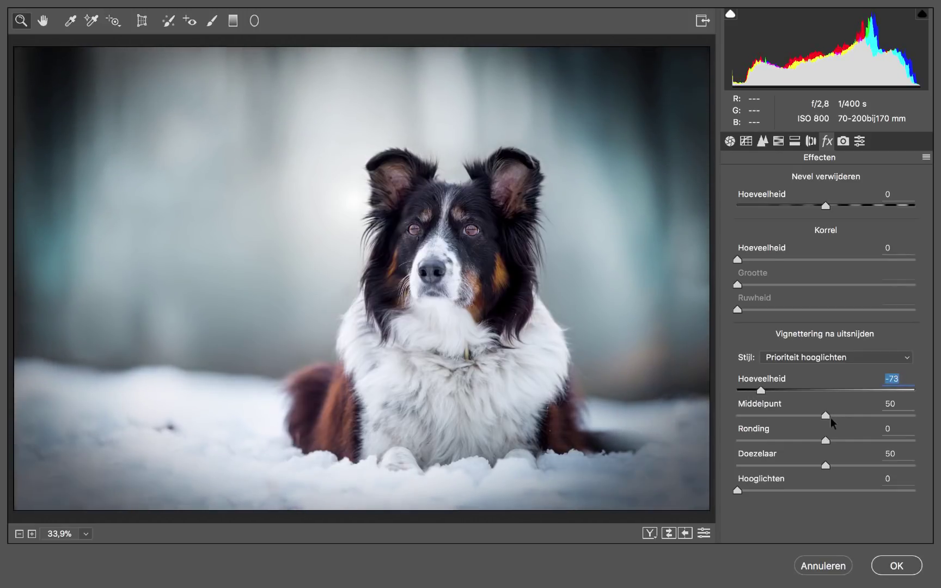
mouse_move(826, 416)
left_mouse_down()
mouse_move(894, 417)
mouse_move(776, 418)
mouse_move(785, 417)
left_mouse_up()
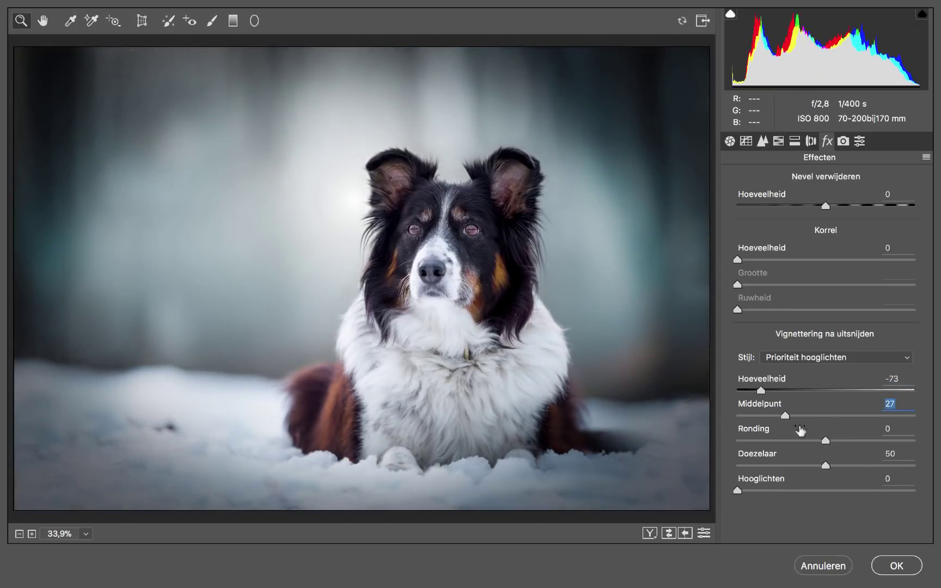
mouse_move(826, 442)
left_mouse_down()
mouse_move(913, 440)
mouse_move(753, 442)
mouse_move(795, 440)
mouse_move(892, 463)
mouse_move(811, 450)
mouse_move(747, 459)
mouse_move(833, 464)
left_mouse_up()
mouse_move(777, 487)
left_mouse_down()
mouse_move(846, 489)
mouse_move(726, 489)
mouse_move(805, 488)
left_mouse_up()
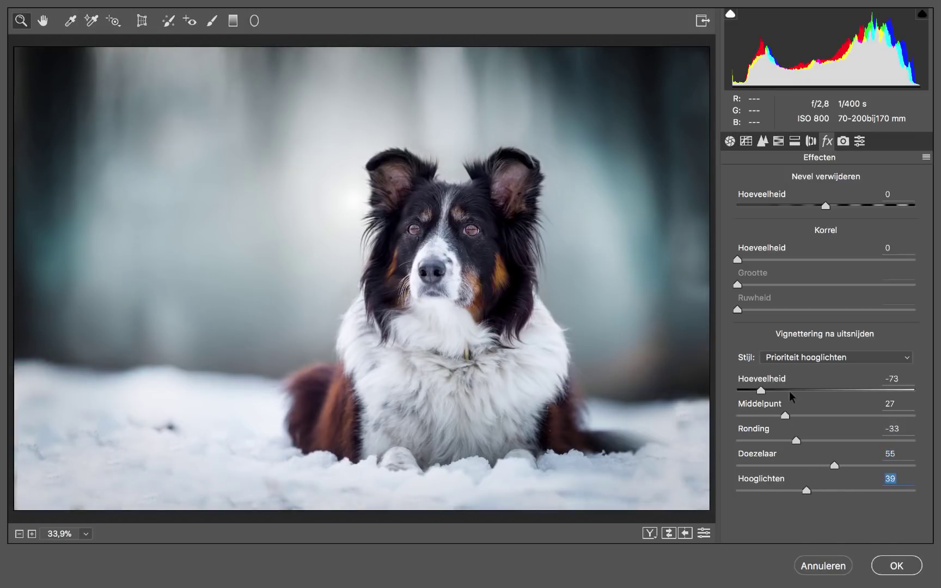
mouse_move(760, 391)
left_mouse_down()
mouse_move(785, 390)
mouse_move(764, 390)
left_mouse_up()
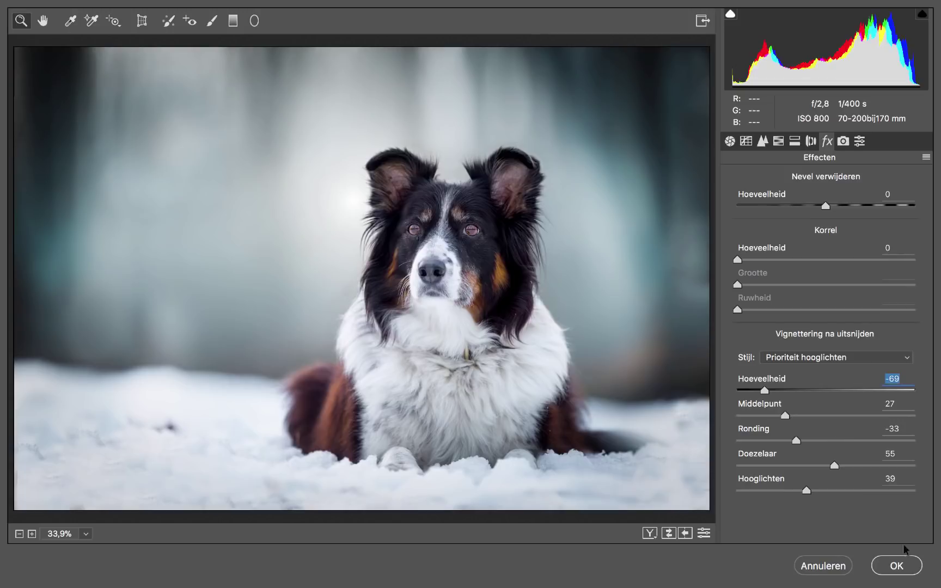
Apply the Camera Raw vignette to Laag 3, then undo it.
left_click(902, 565)
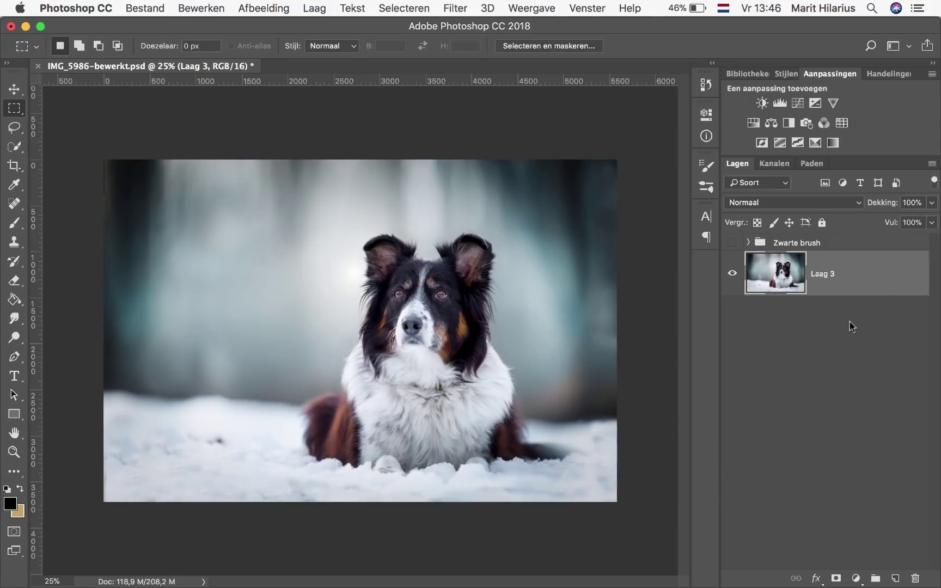
key("super+z")
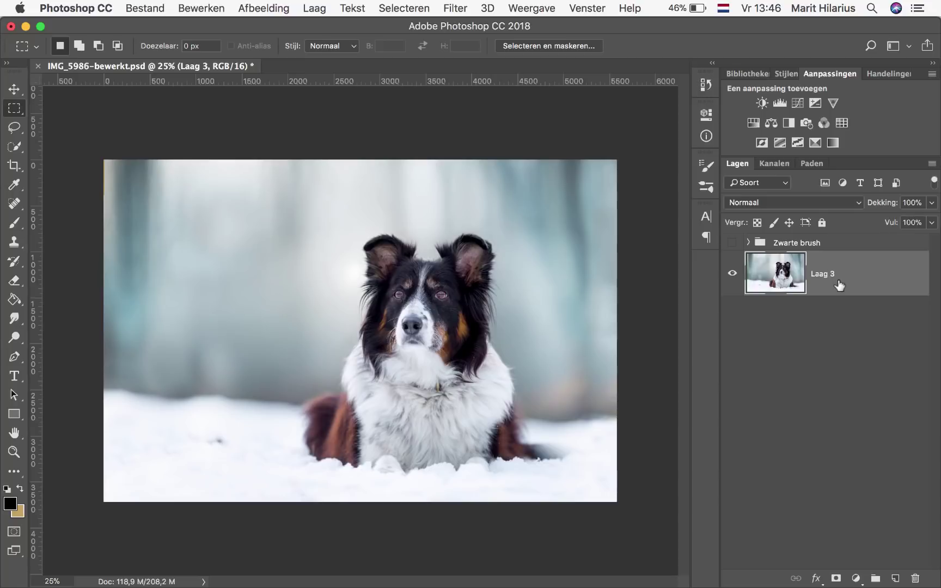
Duplicate Laag 3 and rename the copy 'Camera Raw'.
key("super+j")
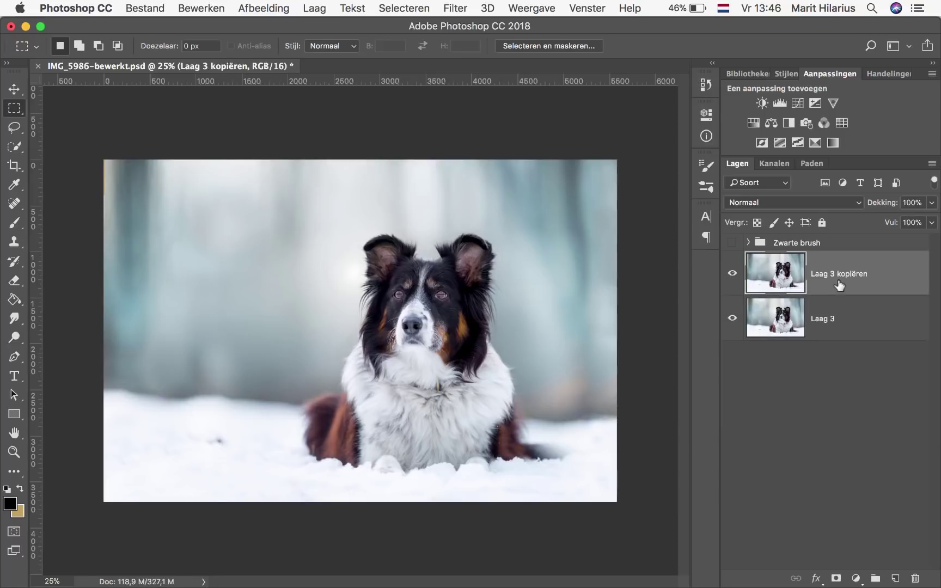
double_click(839, 273)
type("Cam")
type("era Raw")
key("Return")
right_click(839, 274)
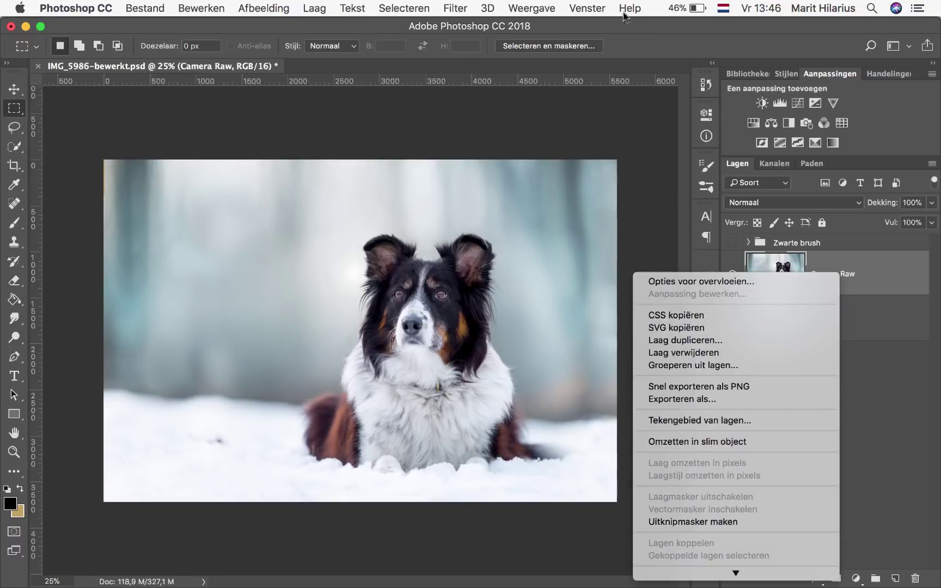
left_click(533, 6)
Apply a Camera Raw vignette: amount -54, midpoint 39, roundness +33, feather 53.
left_click(460, 8)
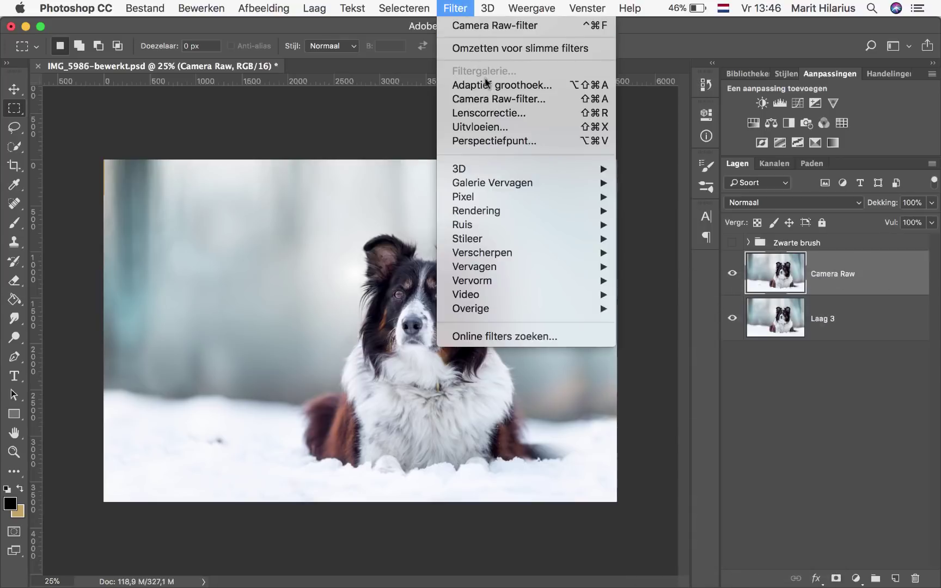
left_click(489, 99)
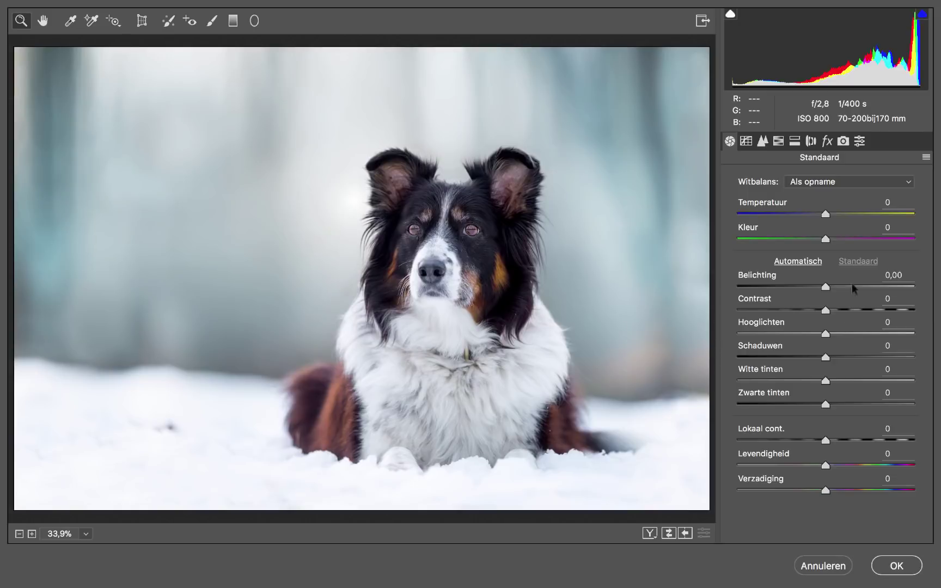
left_click(827, 141)
left_click(792, 390)
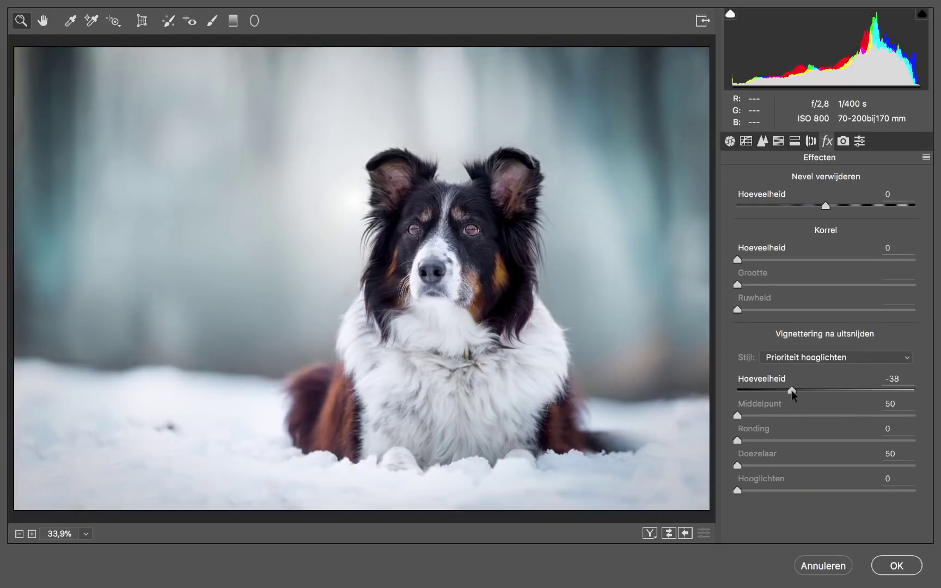
mouse_move(792, 391)
left_mouse_down()
mouse_move(777, 391)
mouse_move(854, 442)
left_mouse_up()
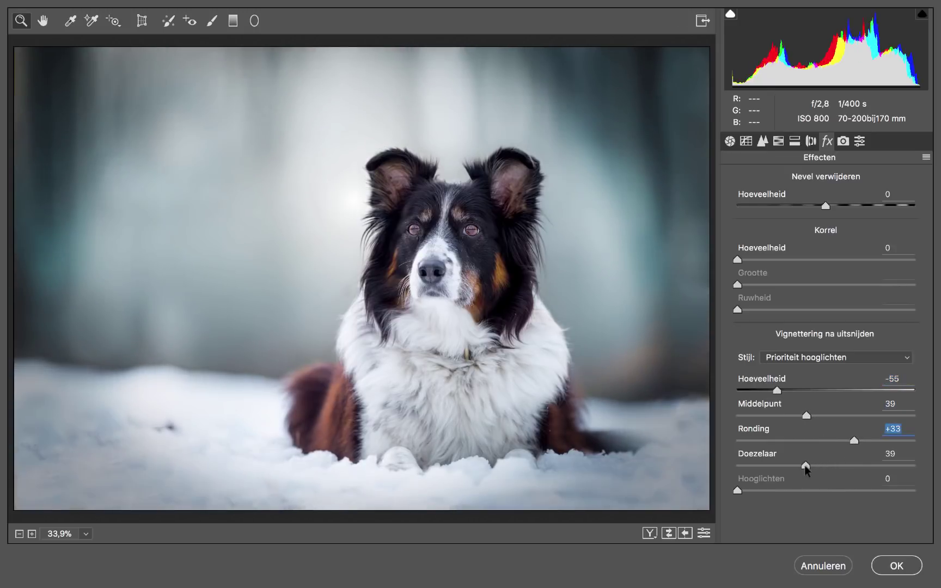
left_click_drag(806, 466, 801, 466)
left_click_drag(777, 391, 778, 391)
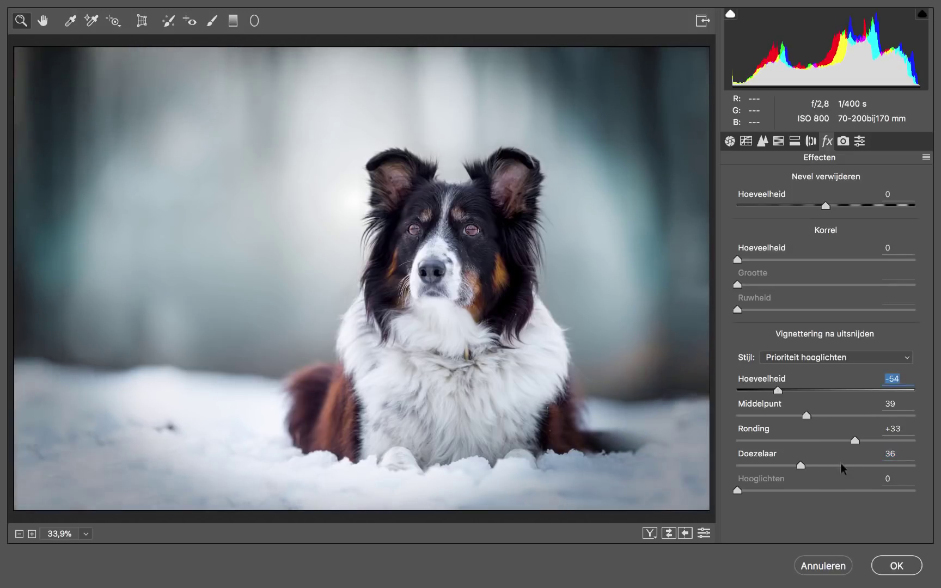
left_click_drag(841, 466, 832, 466)
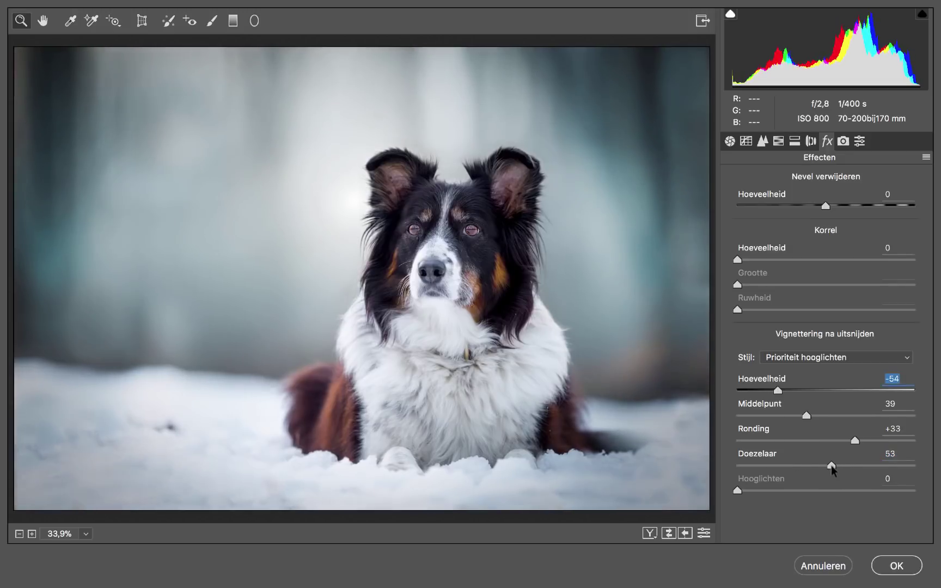
left_click(896, 566)
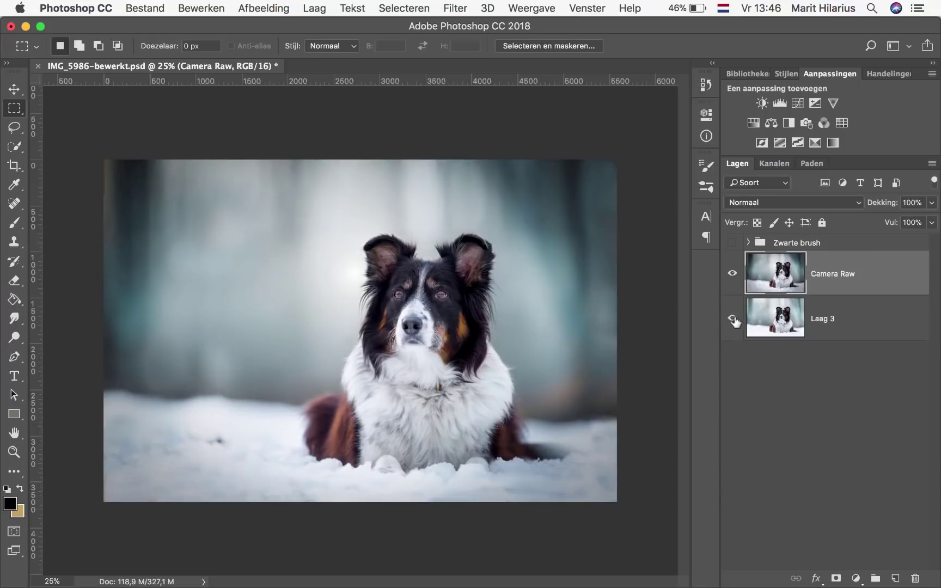
Toggle the Camera Raw layer on and off to compare, leave it hidden, and select Zwarte brush.
left_click(733, 274)
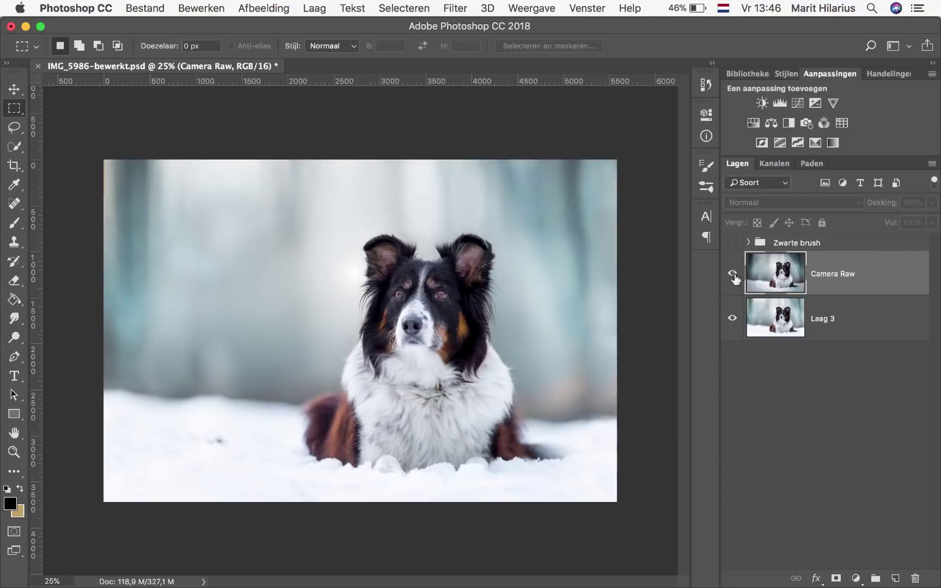
left_click(734, 277)
left_click(733, 275)
left_click(732, 275)
left_click(734, 276)
left_click(809, 246)
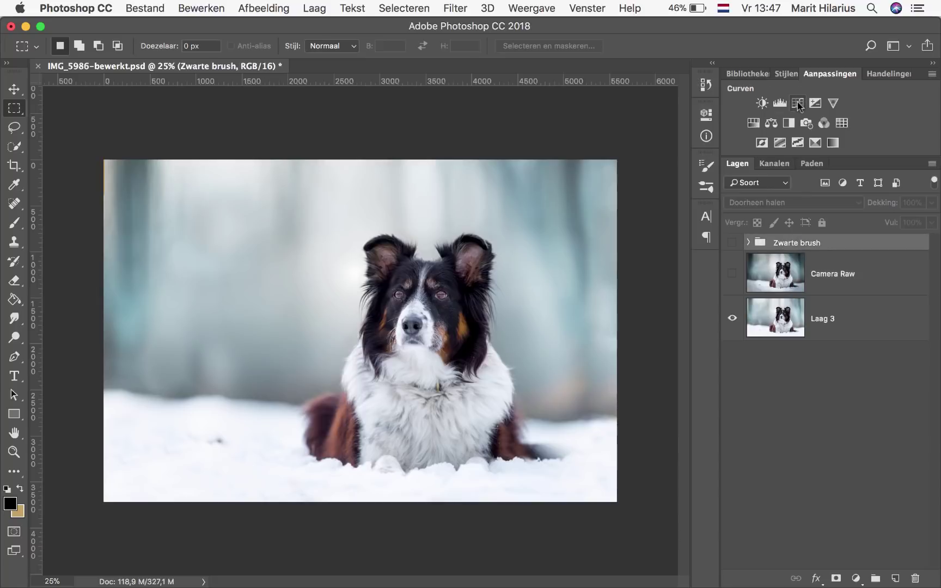
Add a Curves (Curven) adjustment layer.
left_click(856, 578)
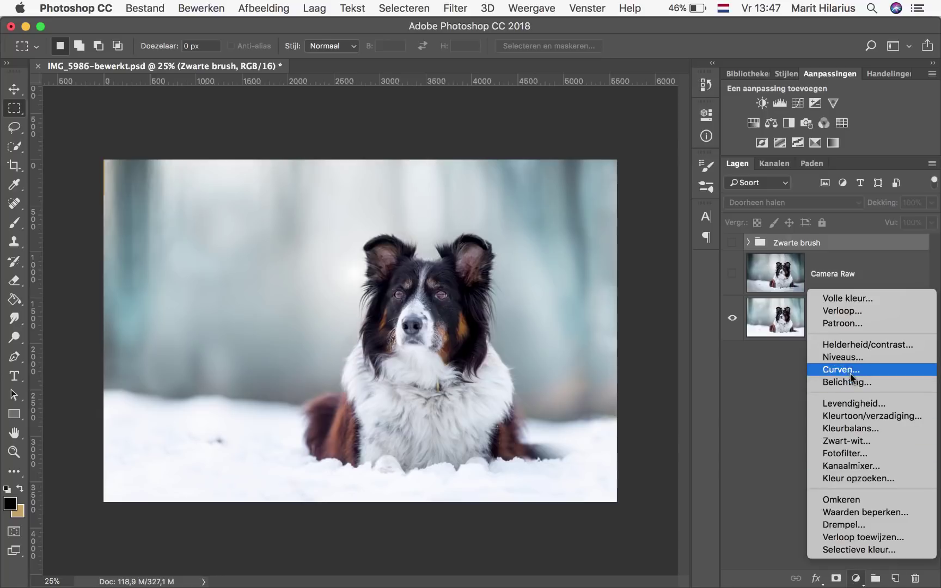
left_click(790, 387)
left_click(798, 106)
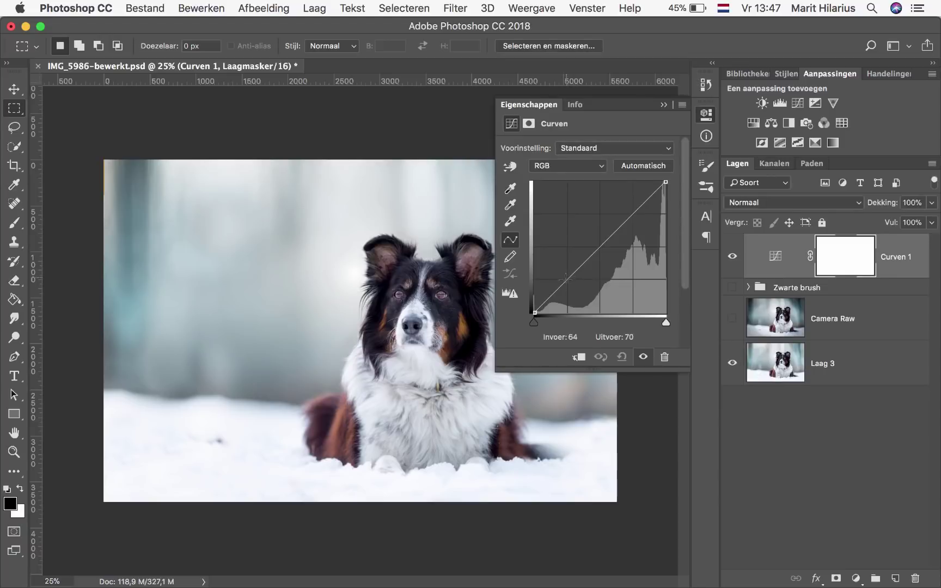
Pull the curve's midtone point down to darken the photo, white output capped at 238.
left_click_drag(568, 277, 586, 300)
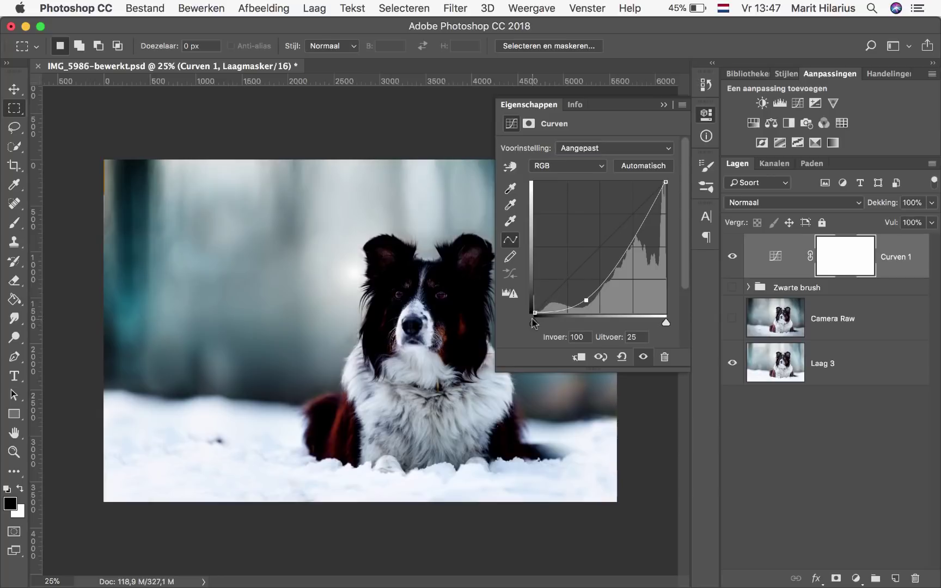
left_click_drag(535, 313, 534, 275)
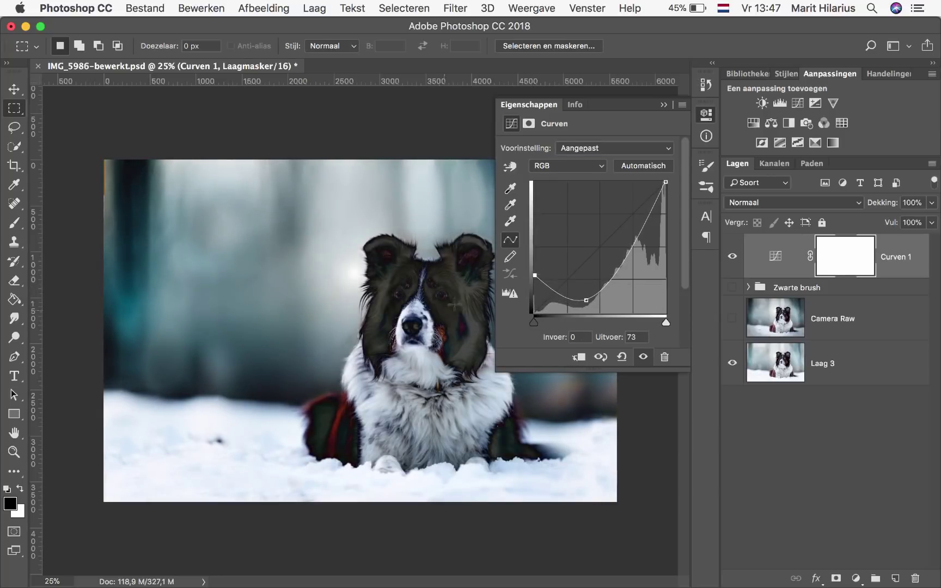
mouse_move(535, 275)
left_mouse_down()
mouse_move(533, 314)
mouse_move(534, 295)
left_mouse_up()
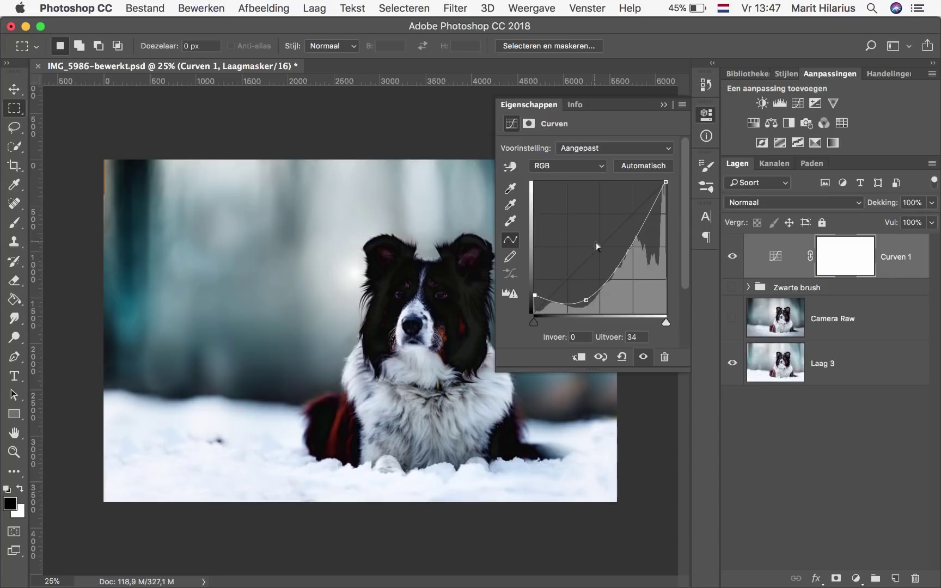
left_click_drag(665, 182, 678, 245)
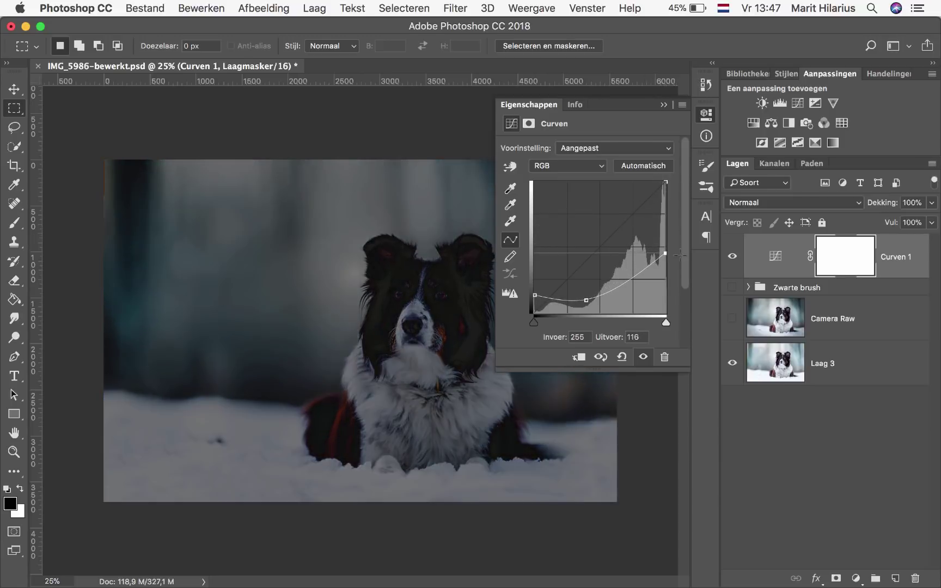
mouse_move(678, 245)
left_mouse_down()
mouse_move(689, 173)
mouse_move(665, 191)
left_mouse_up()
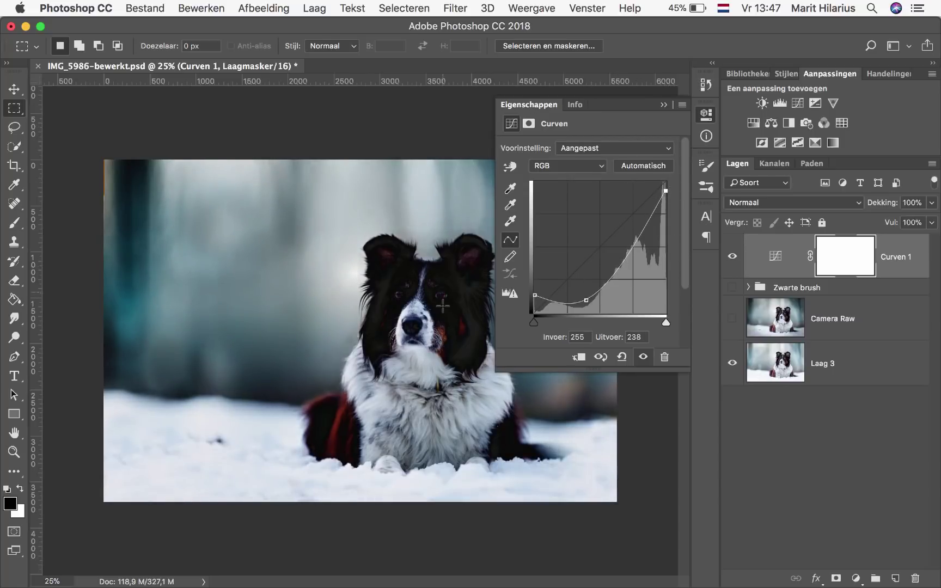
left_click(663, 105)
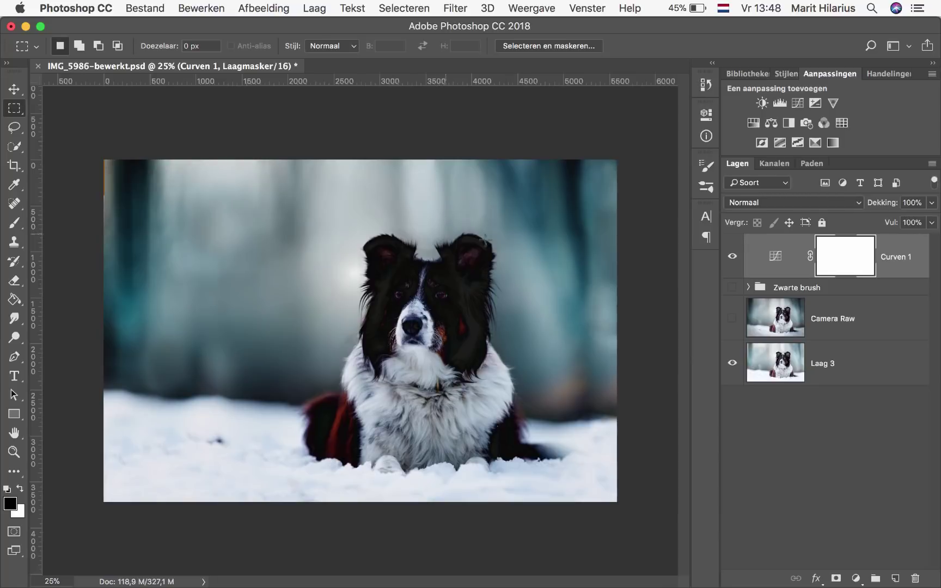
Invert the Curven 1 layer mask to black.
double_click(851, 266)
left_click(598, 320)
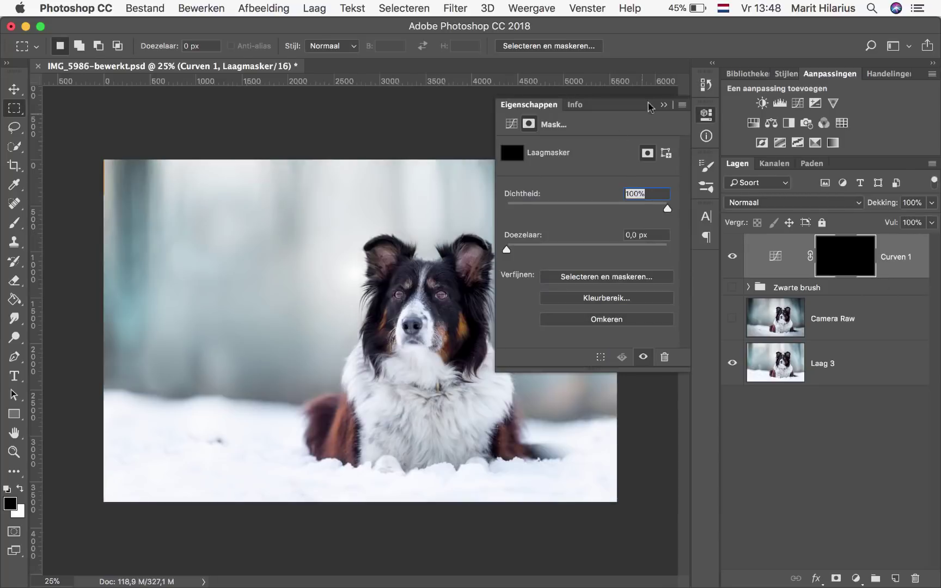
left_click(663, 104)
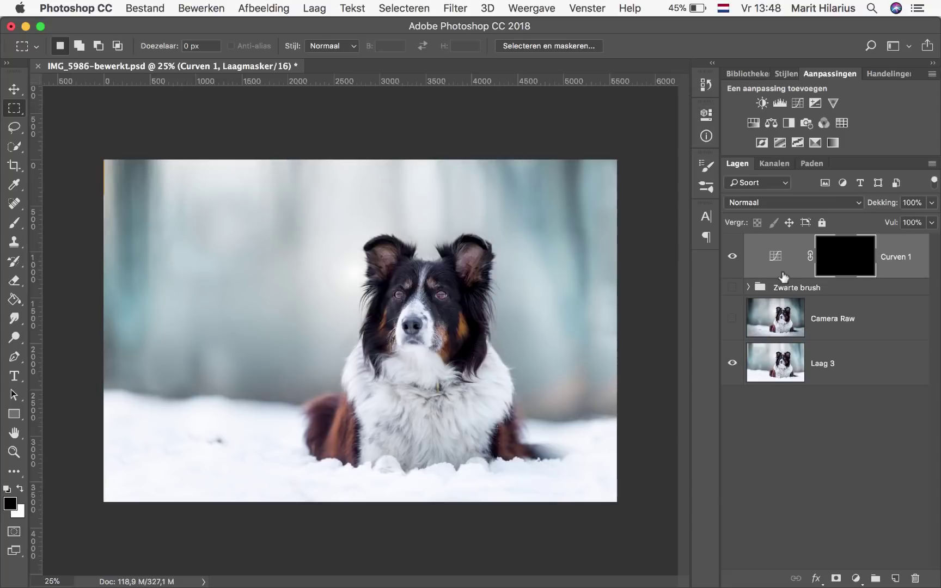
Paint white on the mask along the left edge to reveal the darkening, undoing one stroke.
left_click(16, 222)
left_click(21, 489)
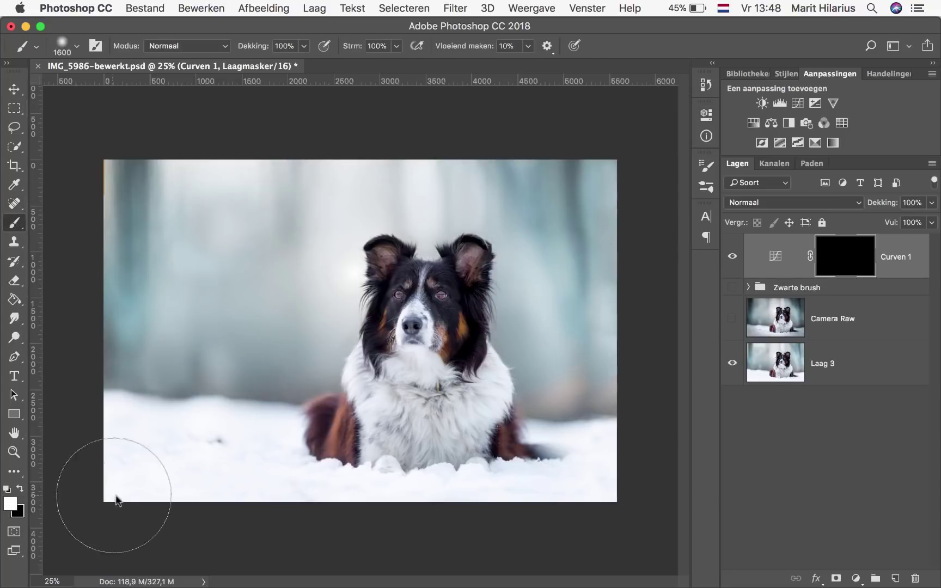
mouse_move(116, 500)
left_mouse_down()
mouse_move(250, 148)
mouse_move(478, 153)
mouse_move(625, 172)
mouse_move(655, 328)
mouse_move(648, 532)
mouse_move(446, 542)
mouse_move(69, 500)
left_mouse_up()
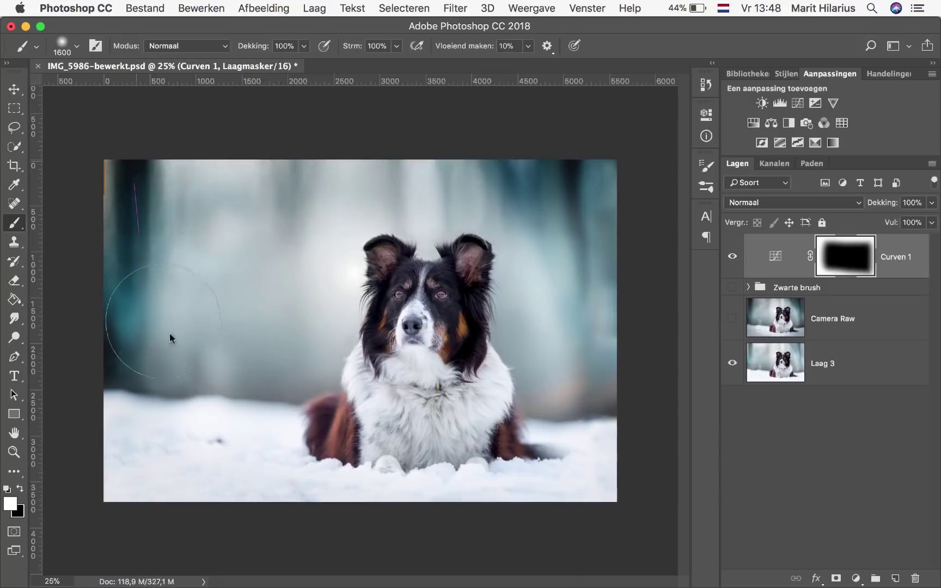
mouse_move(169, 338)
left_mouse_down()
mouse_move(309, 368)
mouse_move(349, 304)
left_mouse_up()
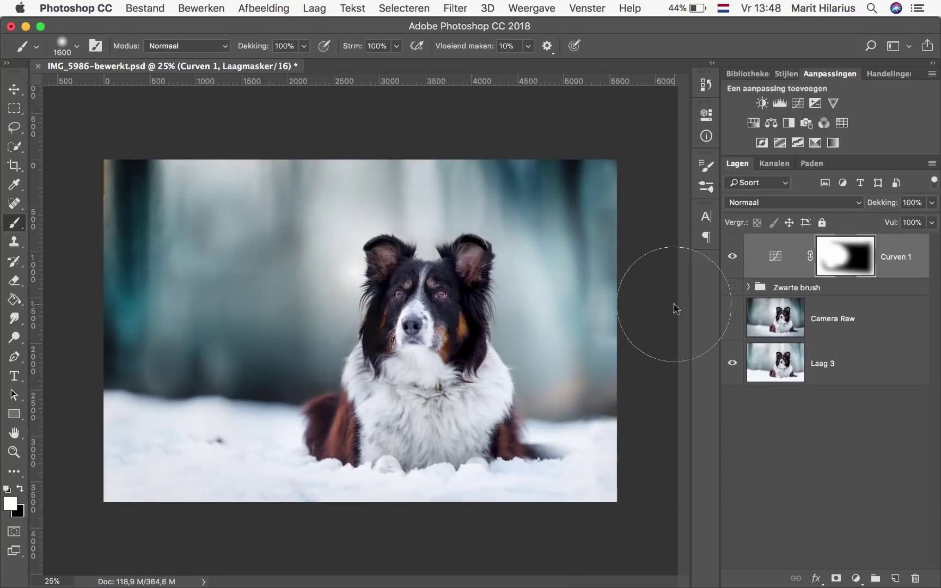
key("super+BackSpace")
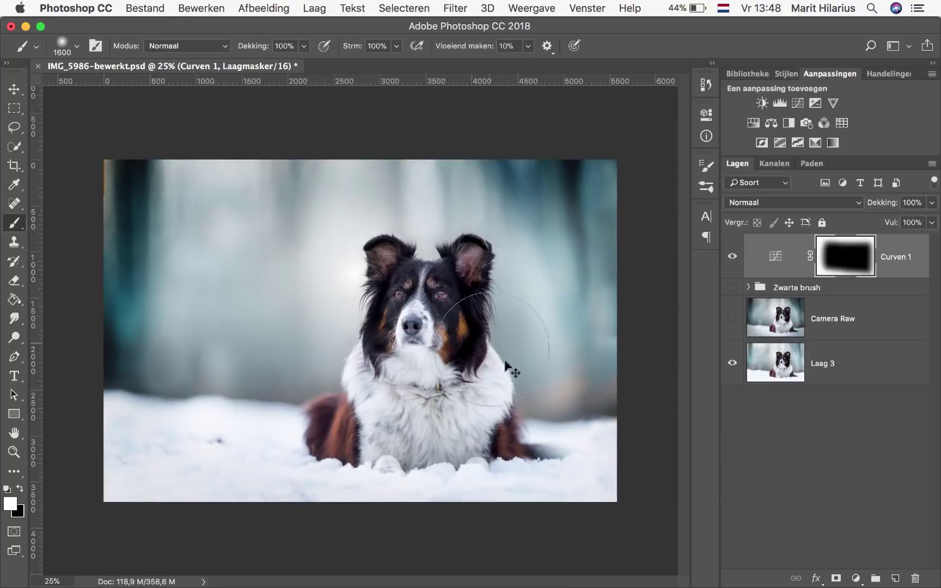
Toggle Curven 1 to compare, leave it hidden, and show the Zwarte brush group.
left_click(731, 257)
left_click(732, 258)
left_click(732, 257)
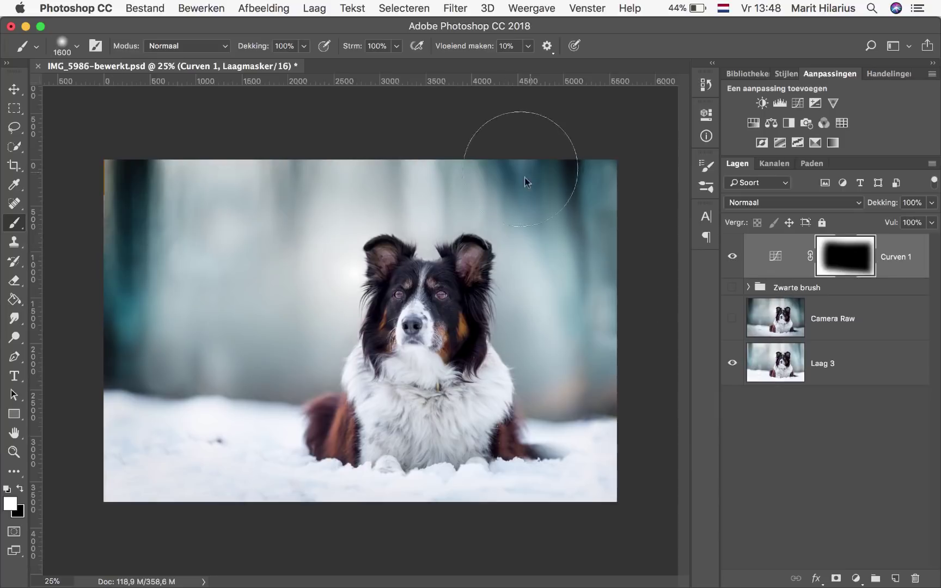
left_click(733, 257)
left_click(732, 287)
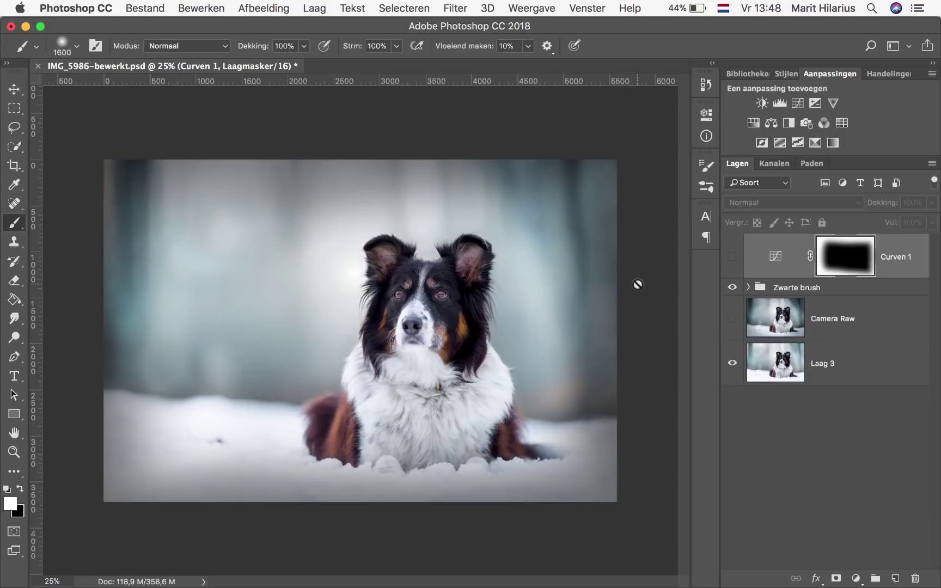
Hide the Zwarte brush group and make Curven 1 and Camera Raw layers visible.
left_click(732, 288)
left_click(732, 318)
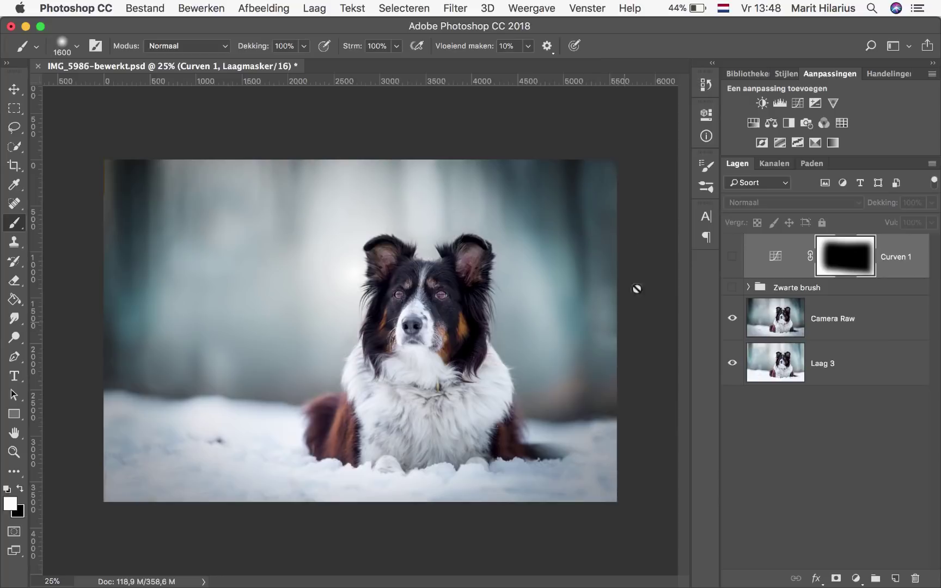
left_click(733, 320)
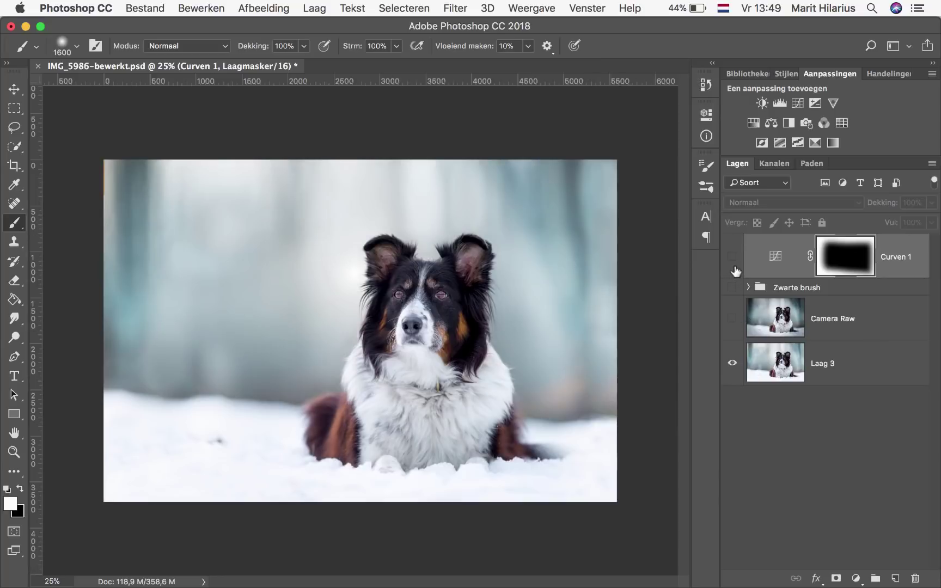
left_click(733, 268)
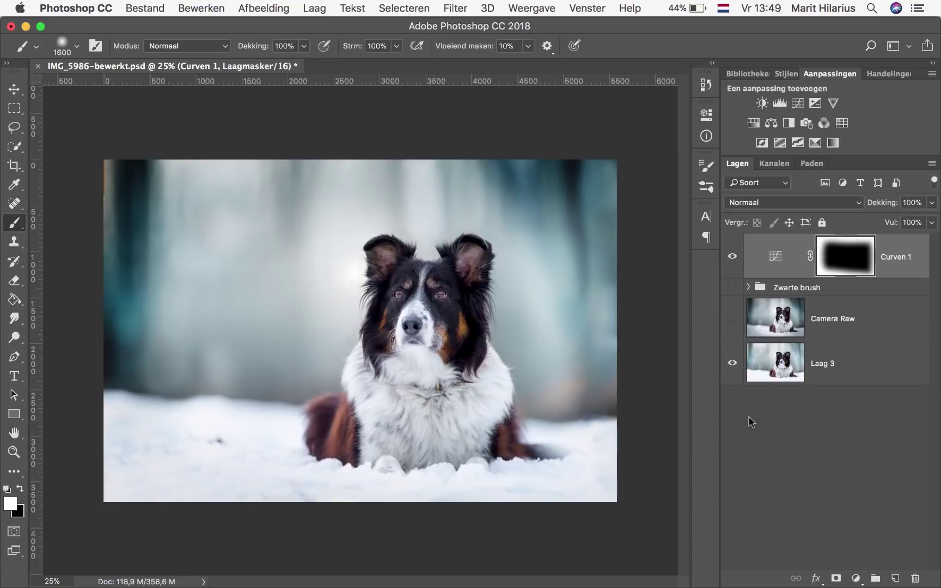
left_click(732, 319)
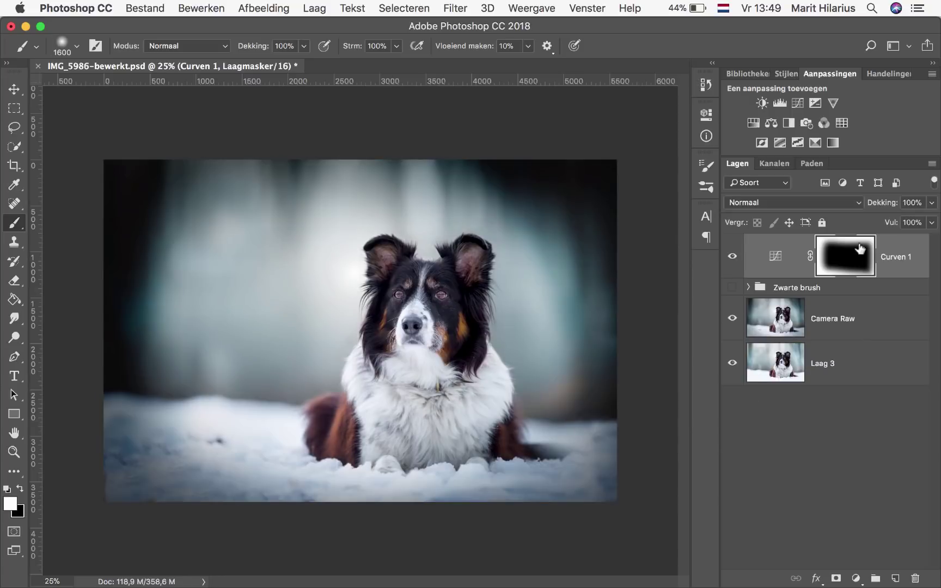
Lower the Camera Raw layer's opacity from 43% down to 21%.
left_click(871, 308)
left_click_drag(931, 203, 872, 222)
left_click(851, 417)
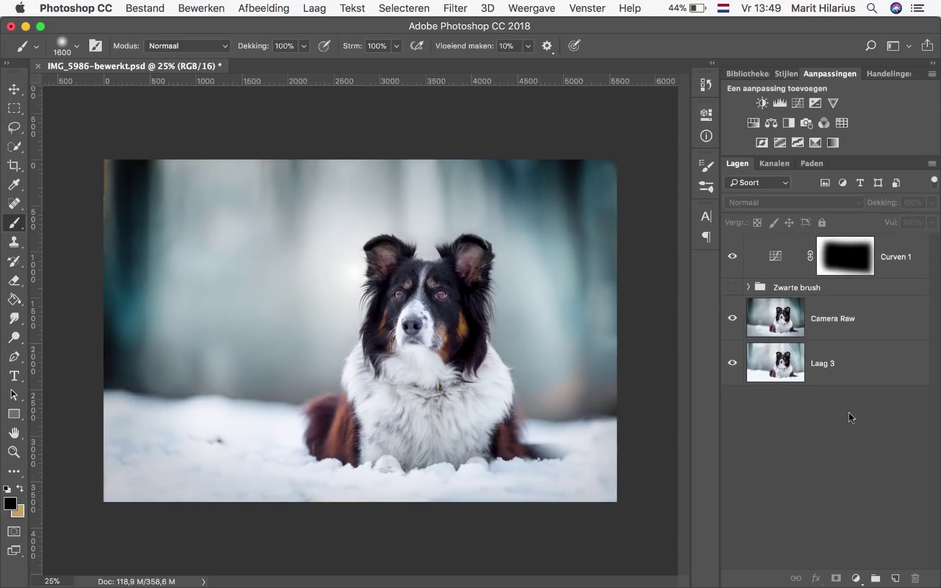